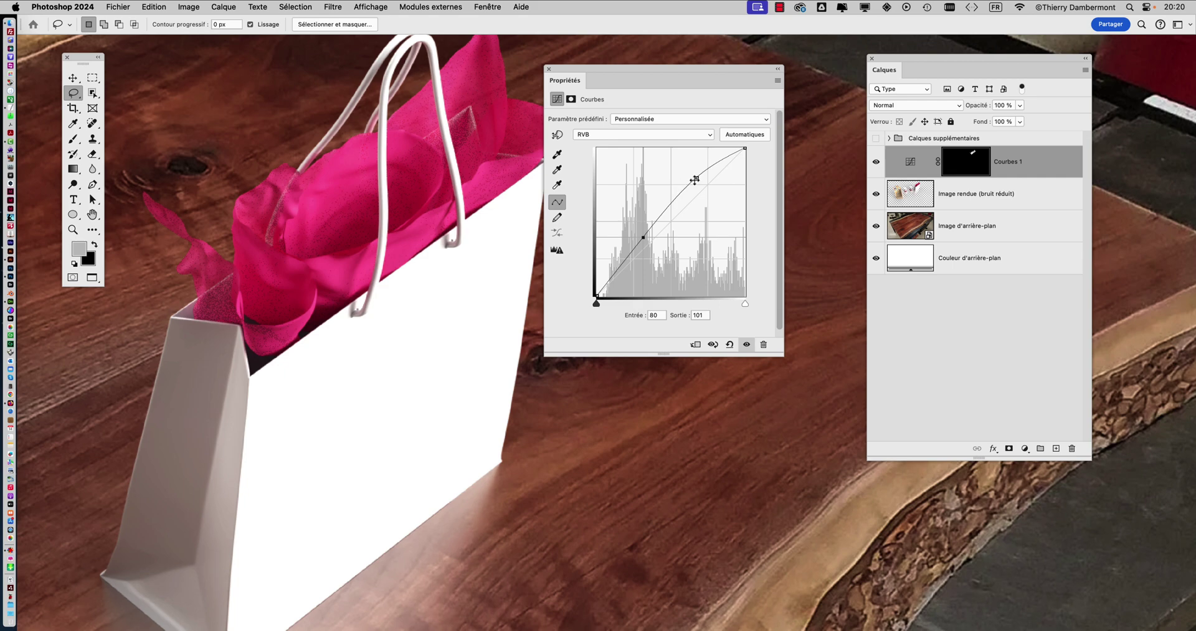
Steepen the RGB curve of Courbes 1 with points at 171/220 and 107/64, and set the layer's blend mode to Luminosité.
mouse_move(695, 180)
left_mouse_down()
mouse_move(716, 196)
mouse_move(694, 169)
left_mouse_up()
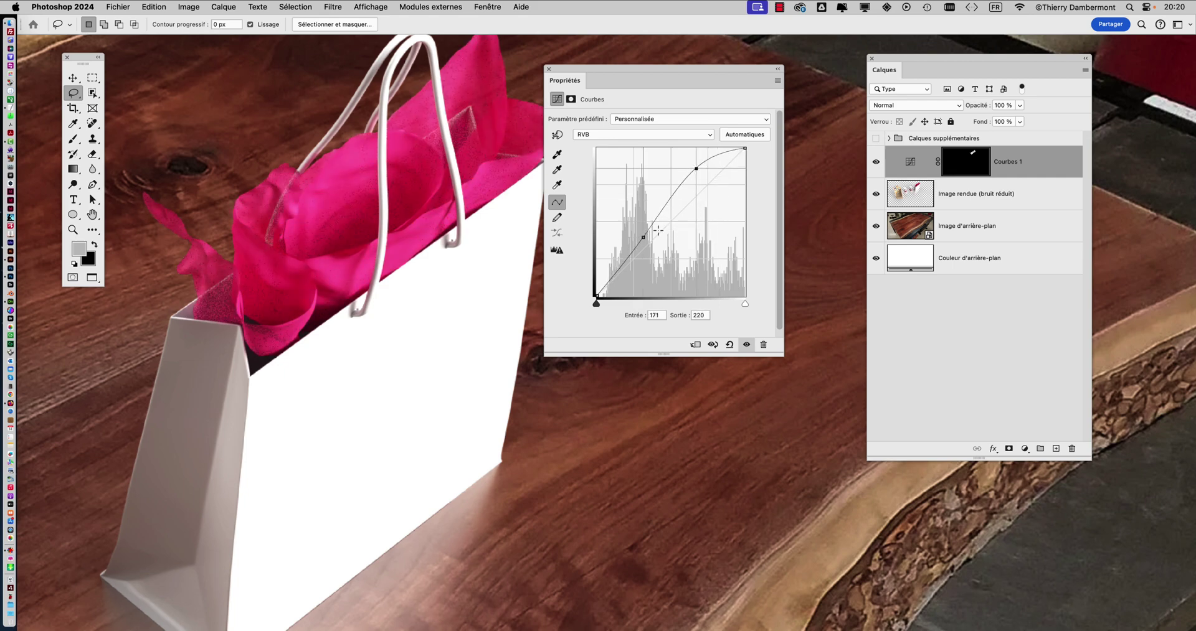
left_click_drag(647, 239, 661, 262)
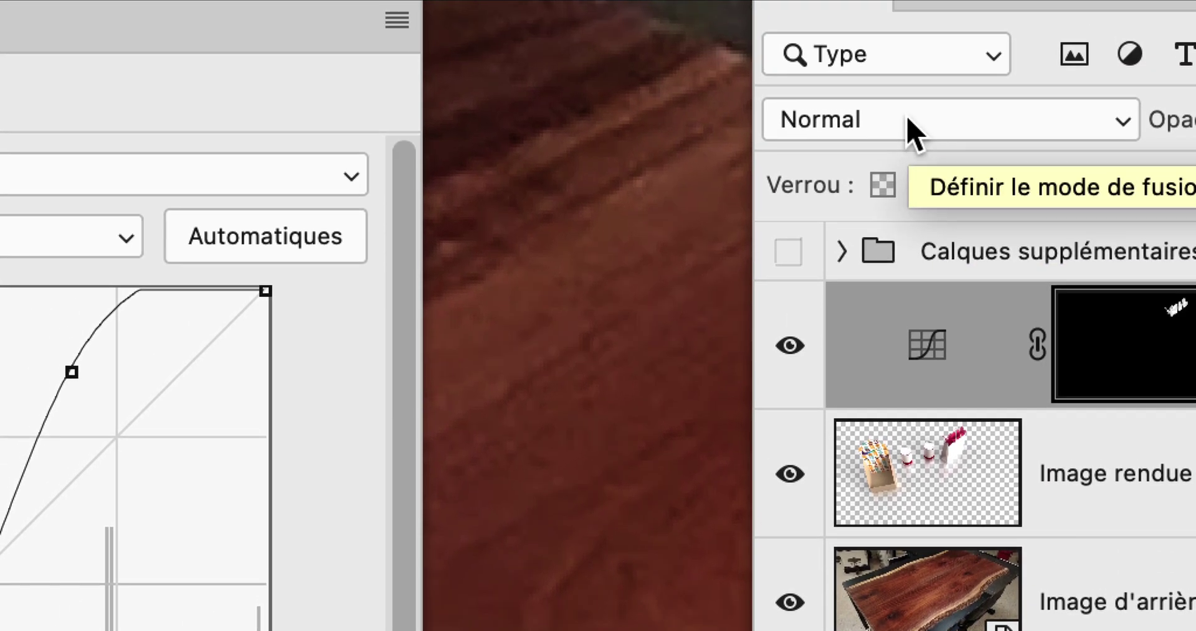
left_click(908, 128)
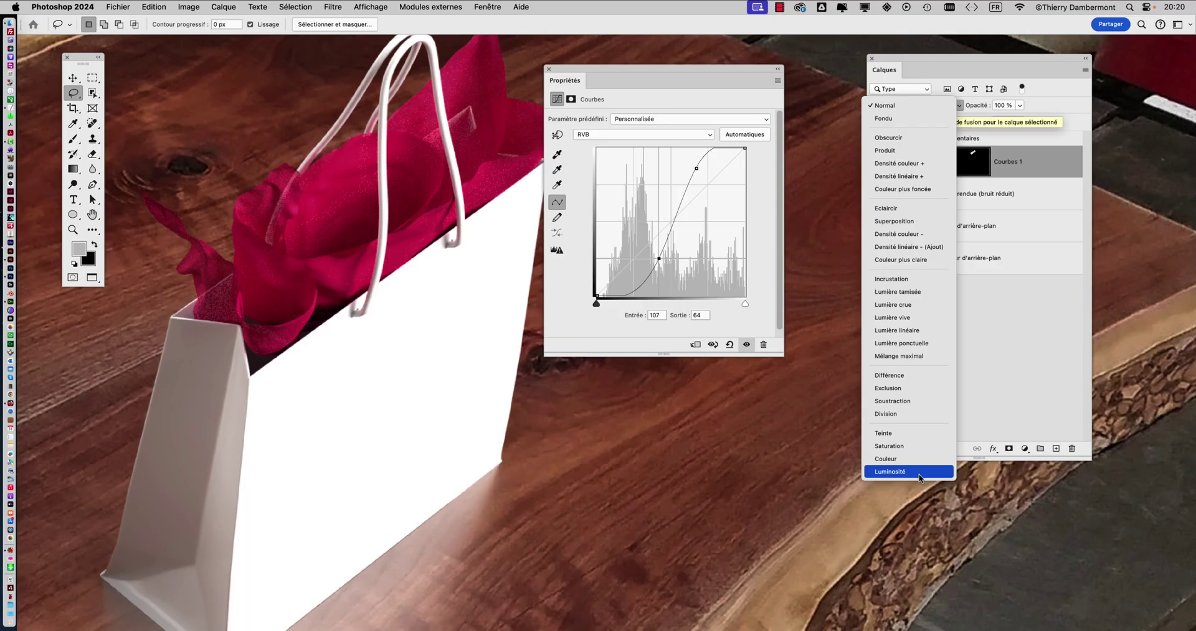
left_click(919, 478)
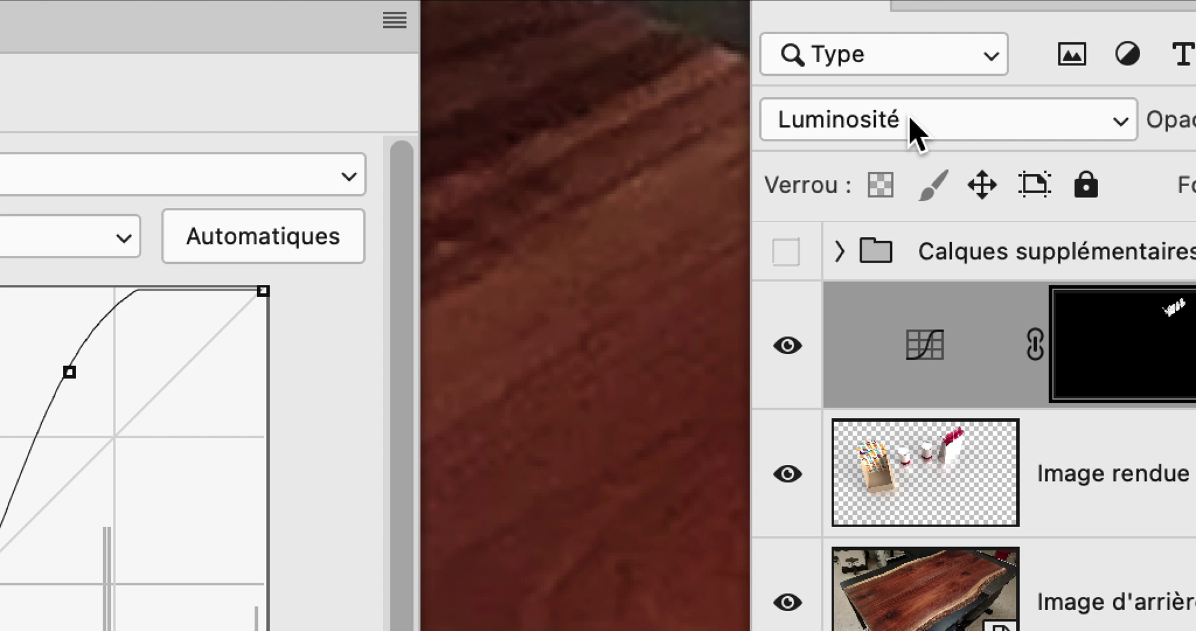
left_click(918, 125)
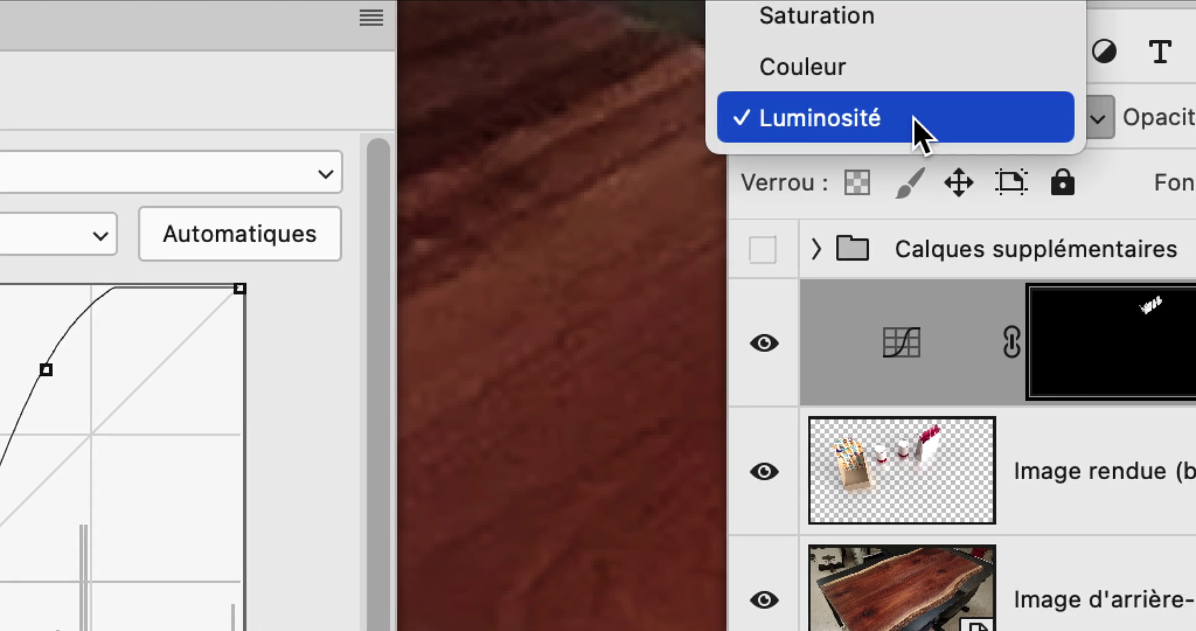
left_click(918, 125)
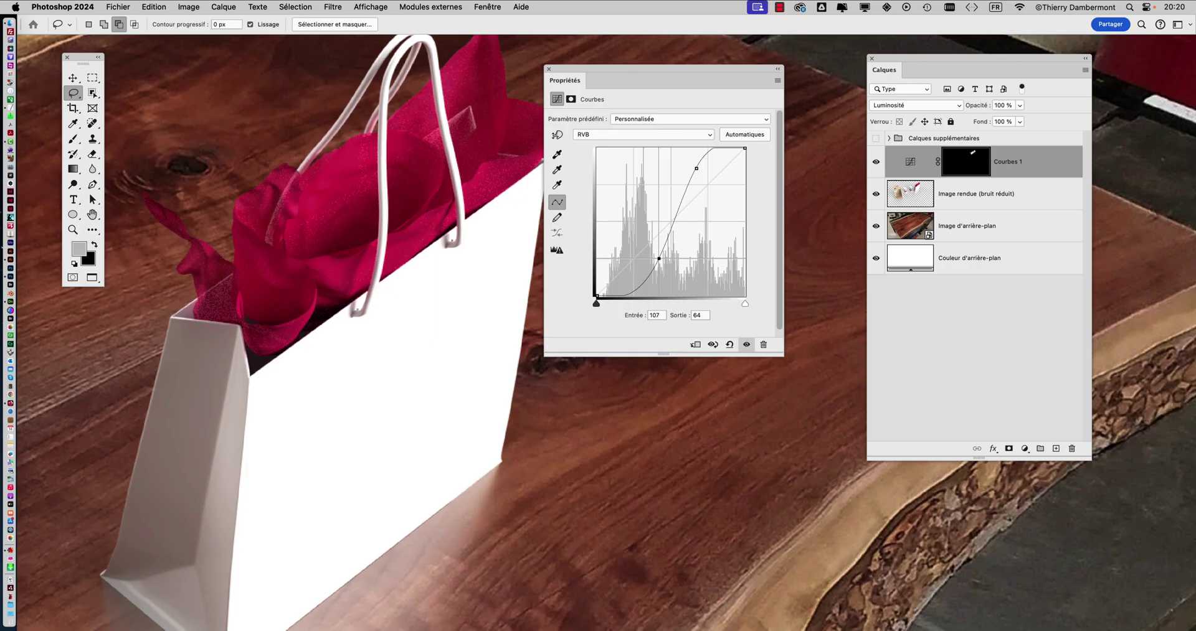
Reshape the Courbes 1 RGB curve with points at about 86/67 and 133/213, and compare the image with the layer hidden and shown.
left_click_drag(698, 170, 724, 205)
left_click_drag(659, 258, 624, 242)
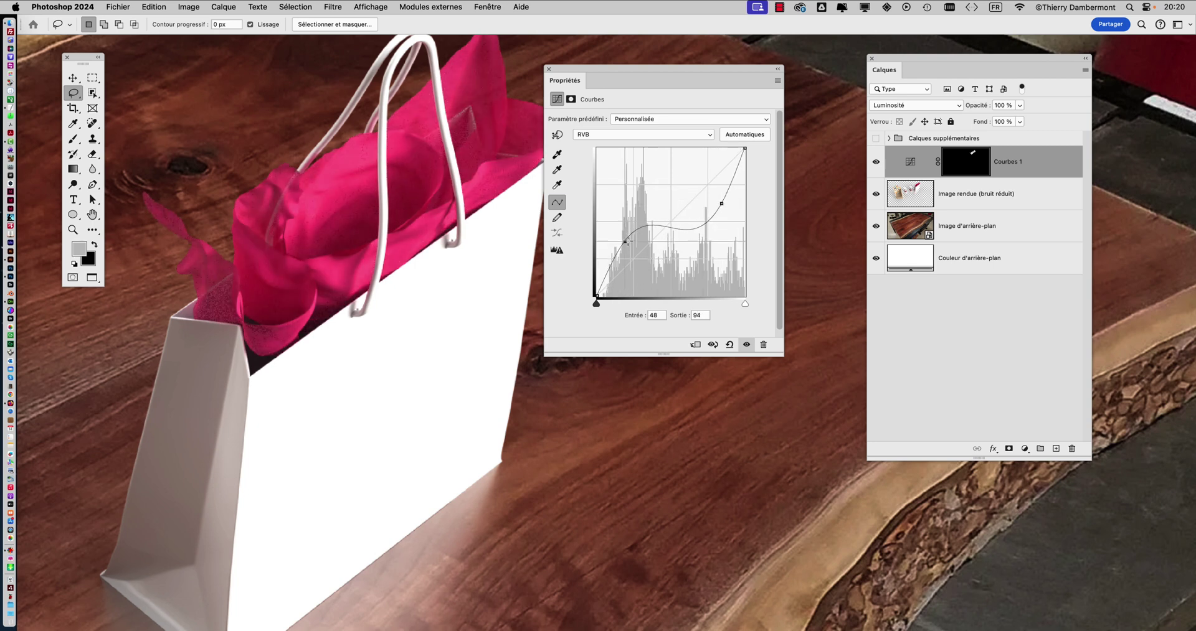
left_click_drag(721, 205, 692, 179)
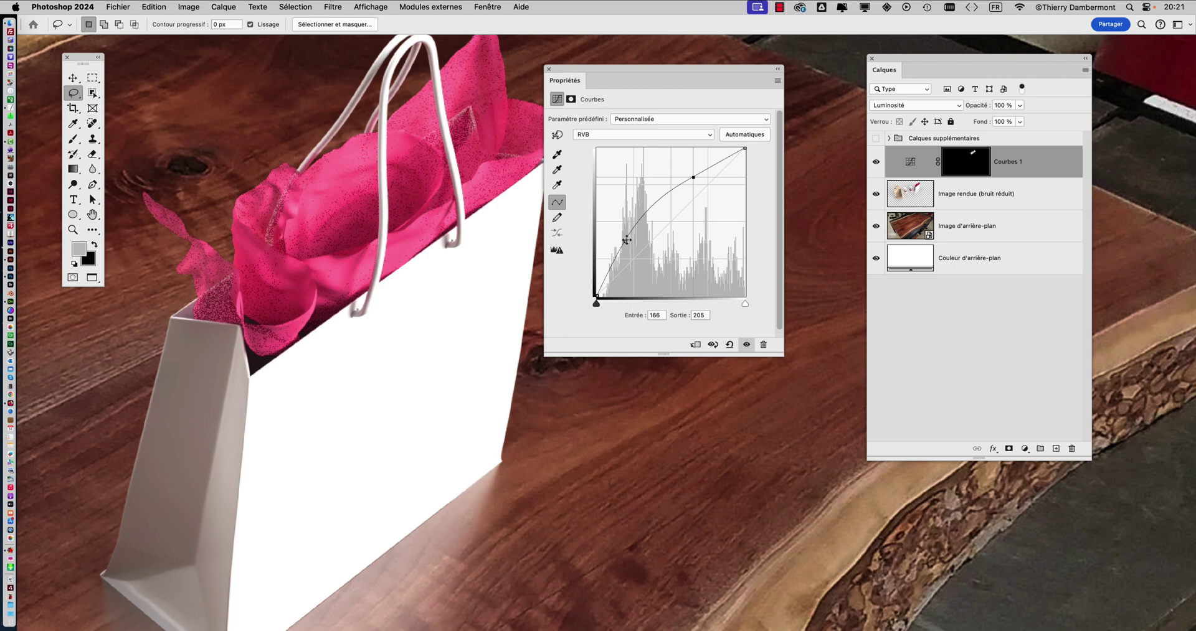
left_click_drag(626, 239, 655, 257)
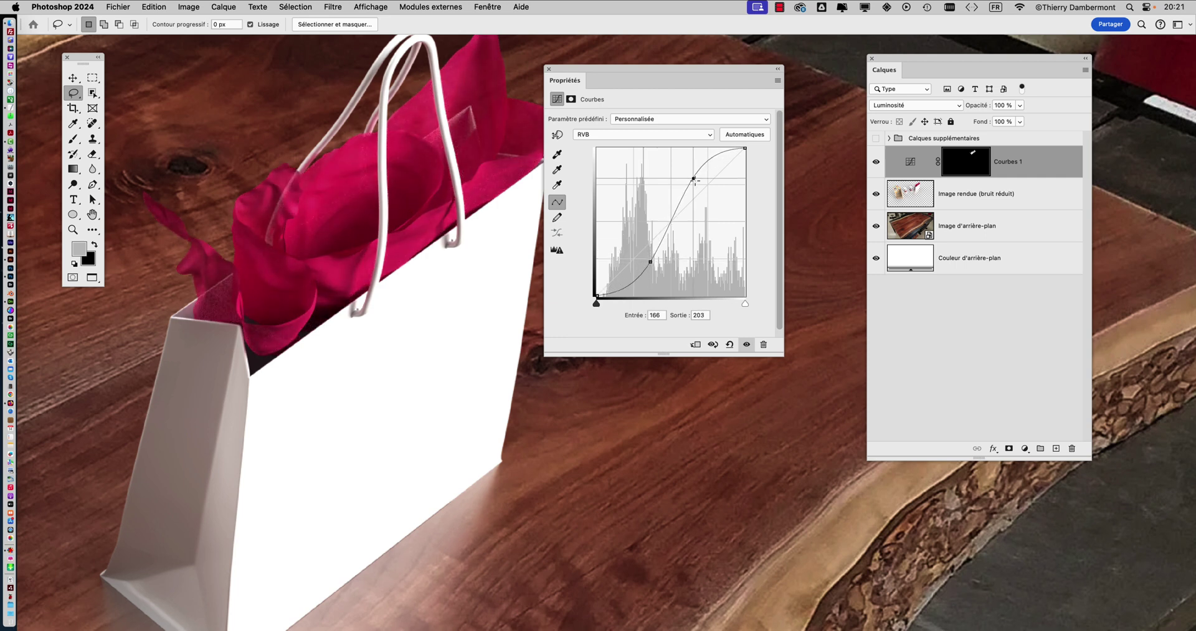
left_click_drag(695, 181, 685, 178)
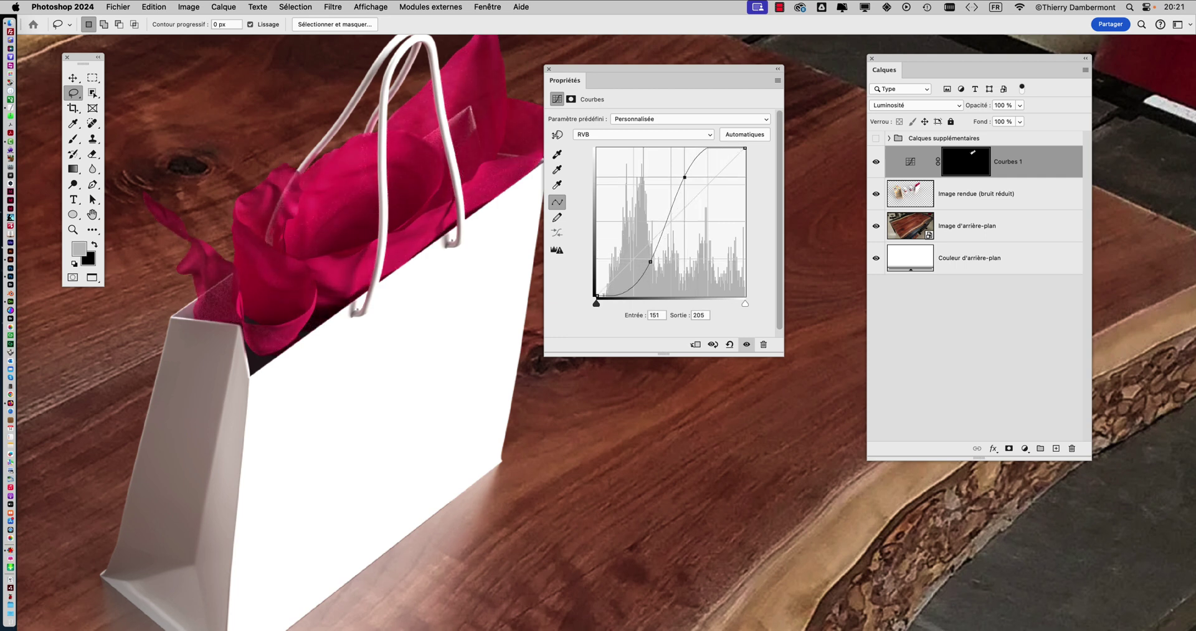
left_click_drag(651, 263, 647, 255)
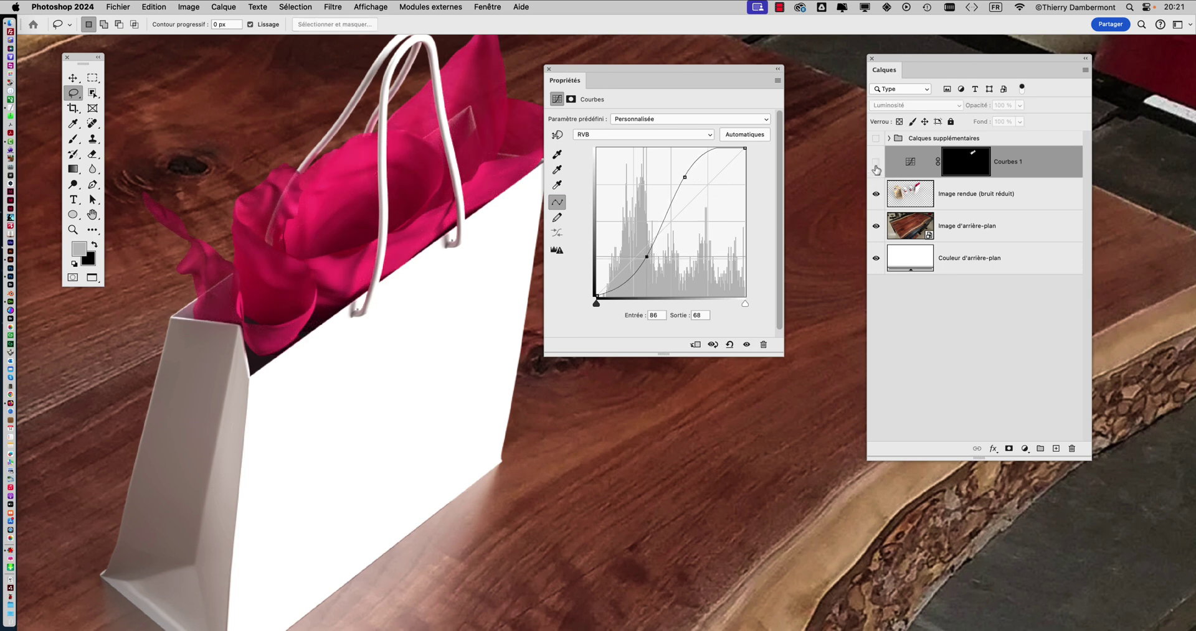
left_click_drag(686, 180, 676, 175)
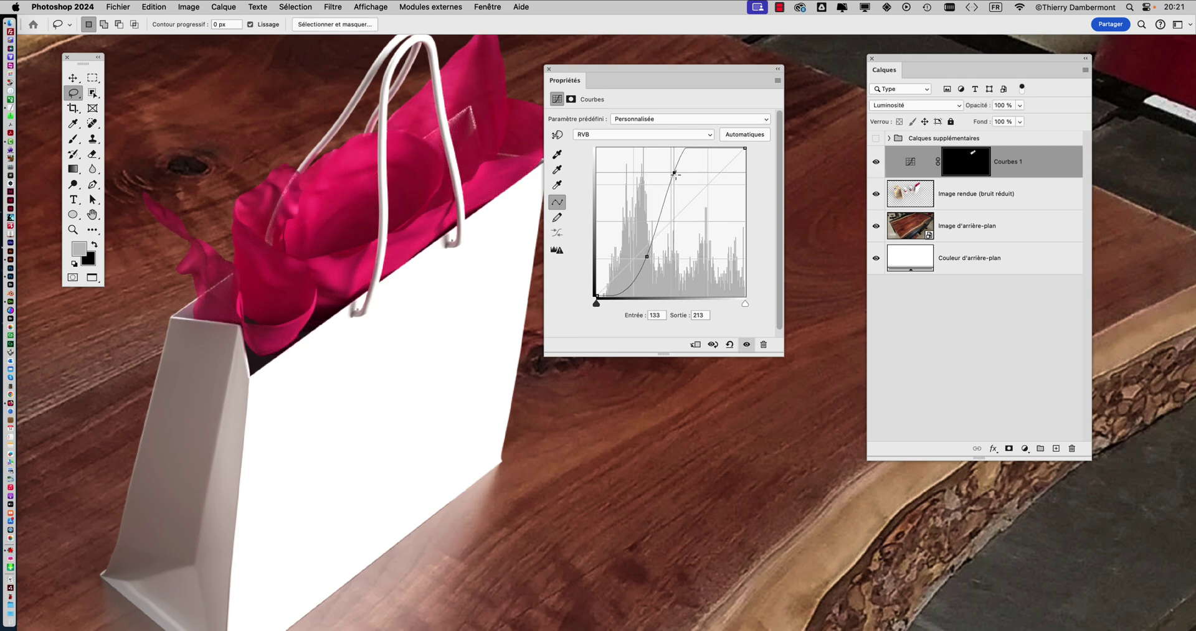
left_click(876, 163)
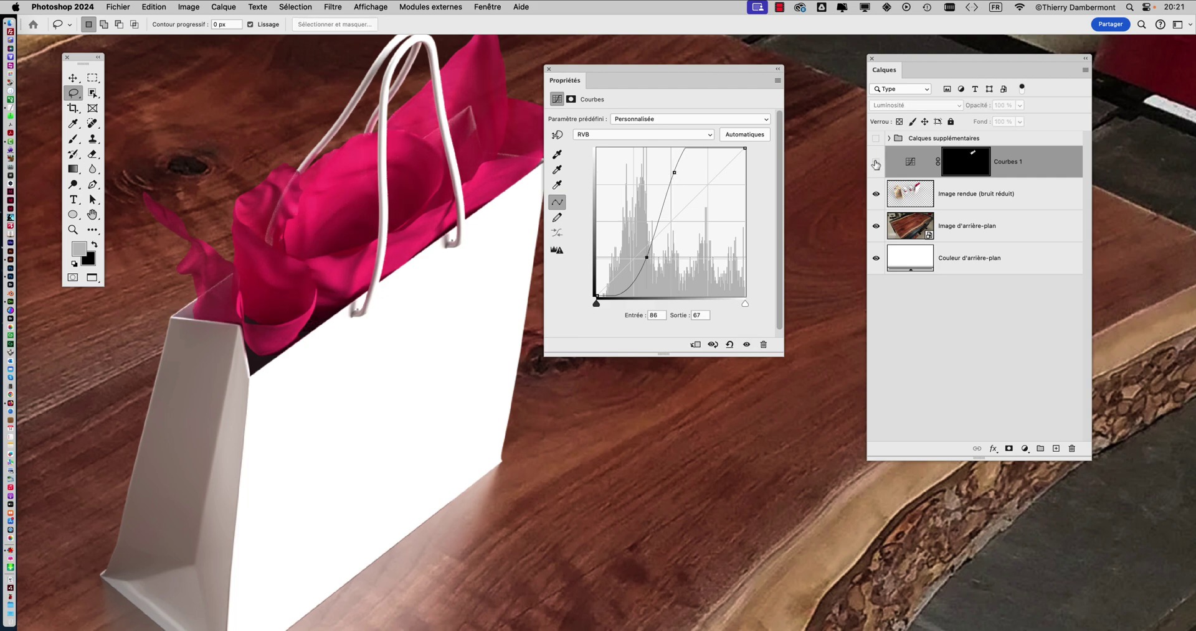
left_click(876, 162)
Examine the bag's adjusted tissue paper within the whole composition, with the curve properties moved clear of the bag.
scroll(450, 271, "down", 5)
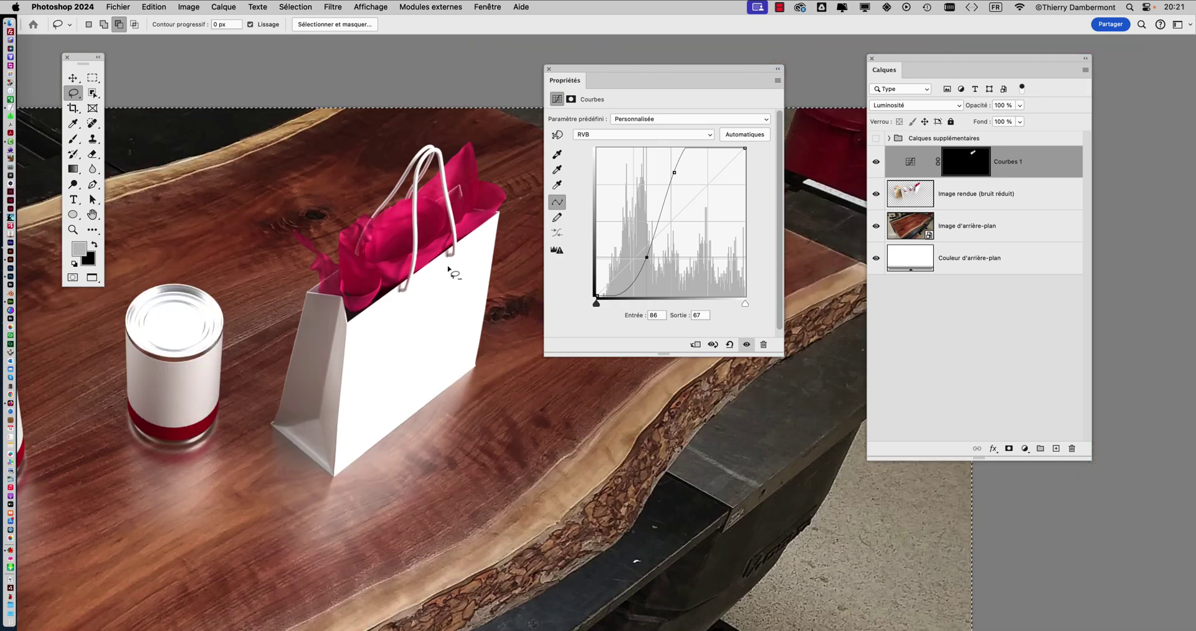
scroll(452, 305, "up", 4)
scroll(451, 305, "down", 5)
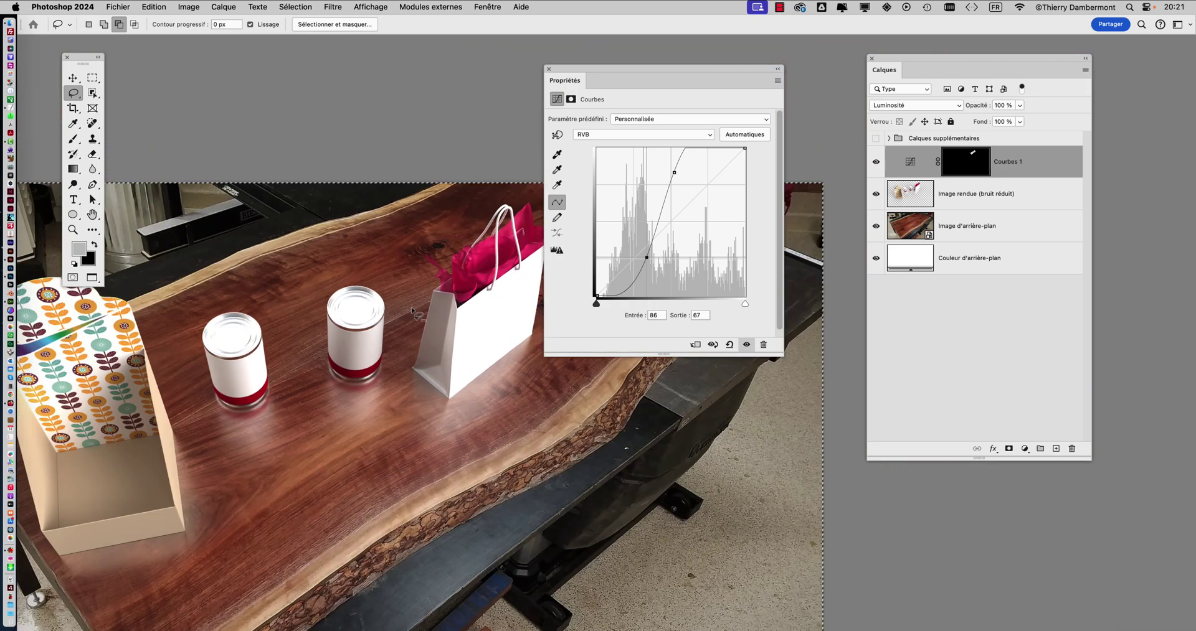
scroll(502, 241, "up", 2)
left_click_drag(502, 242, 516, 209)
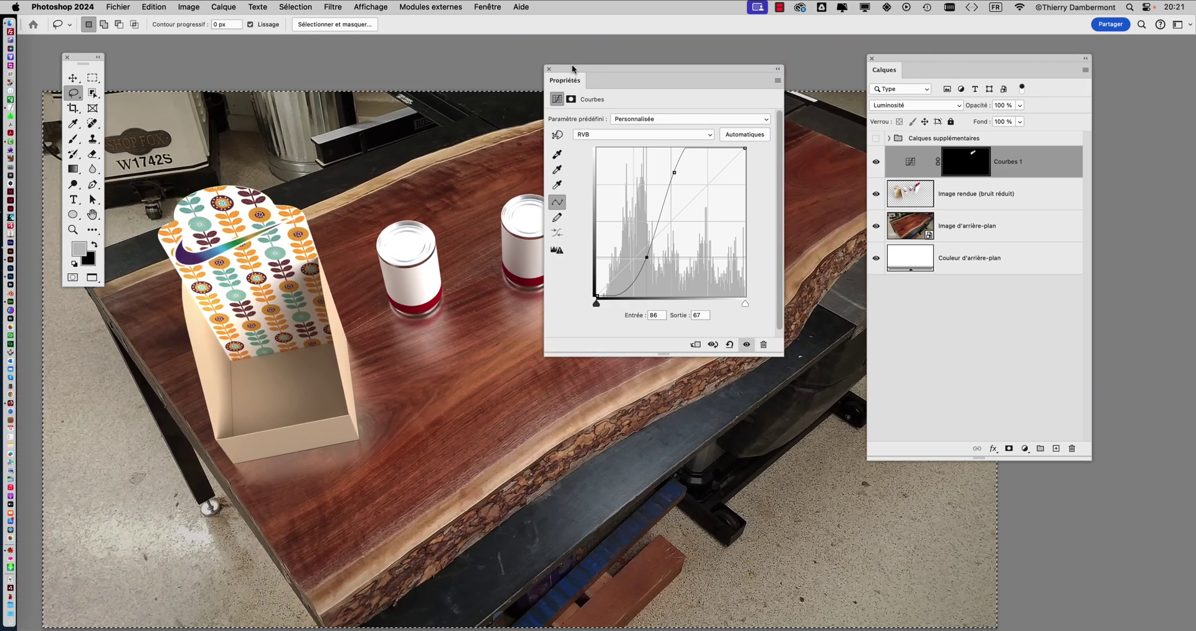
left_click_drag(573, 69, 625, 343)
scroll(244, 298, "up", 3)
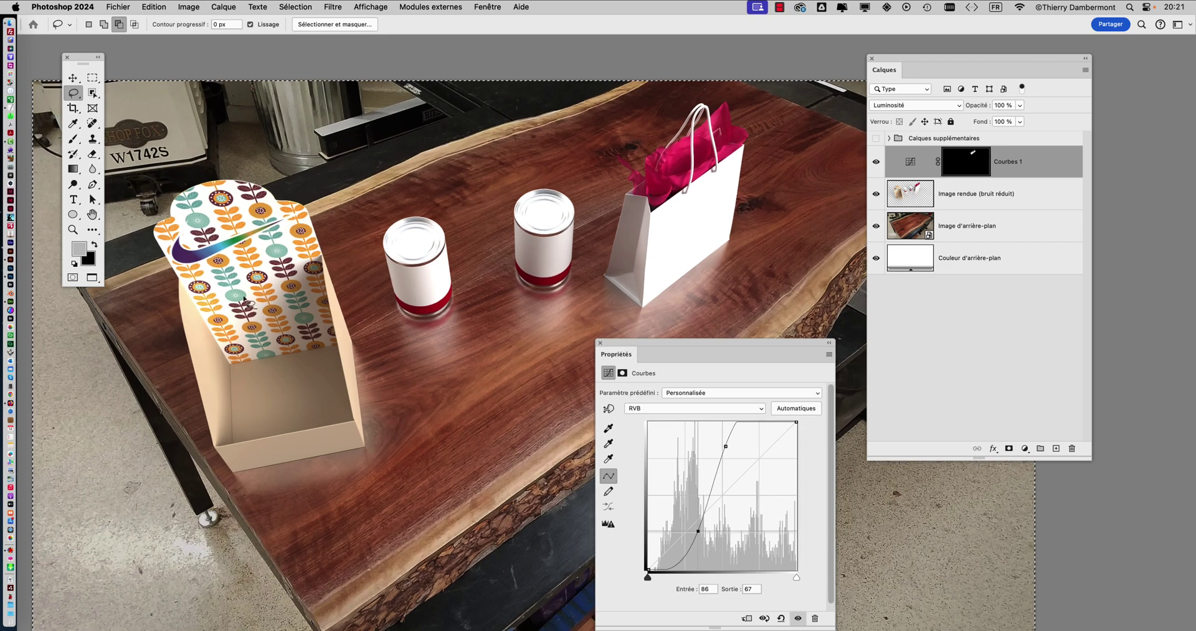
left_click_drag(316, 287, 427, 248)
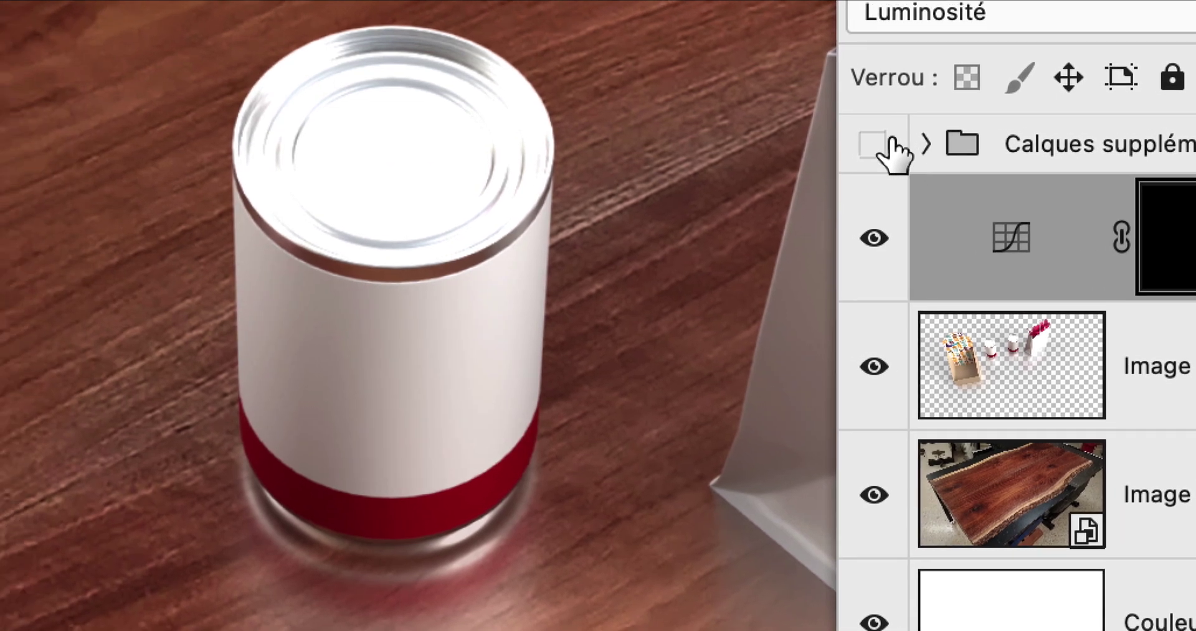
Show and expand the Calques supplémentaires group, and select its Masques de sélection d'objet layer.
left_click(890, 144)
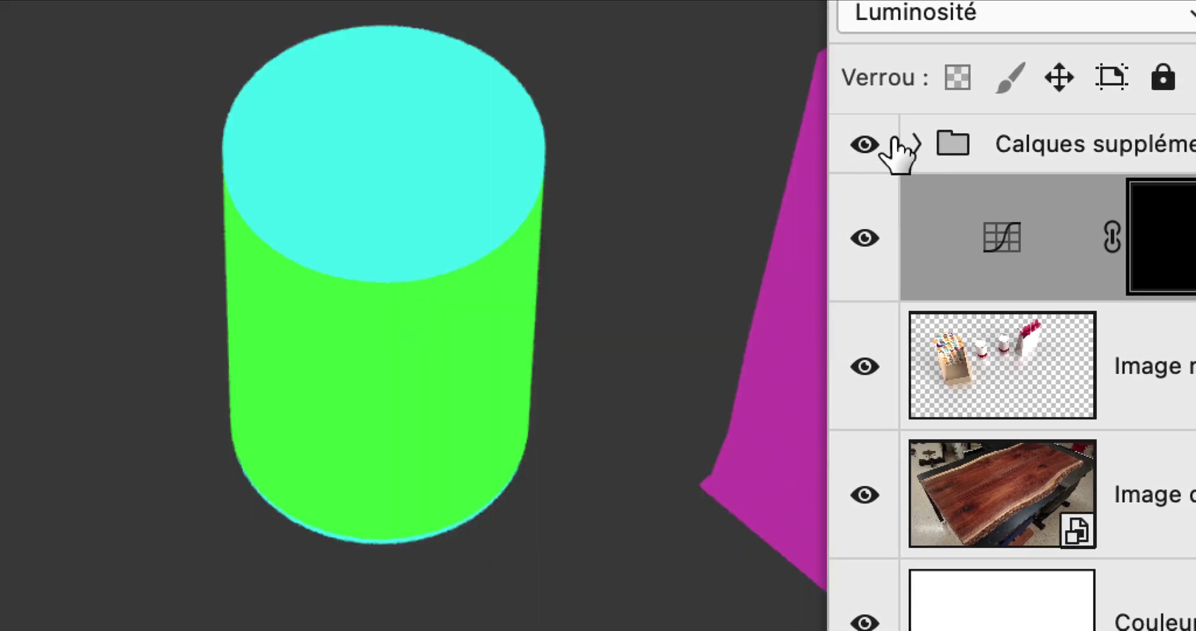
left_click(926, 145)
left_click(932, 202)
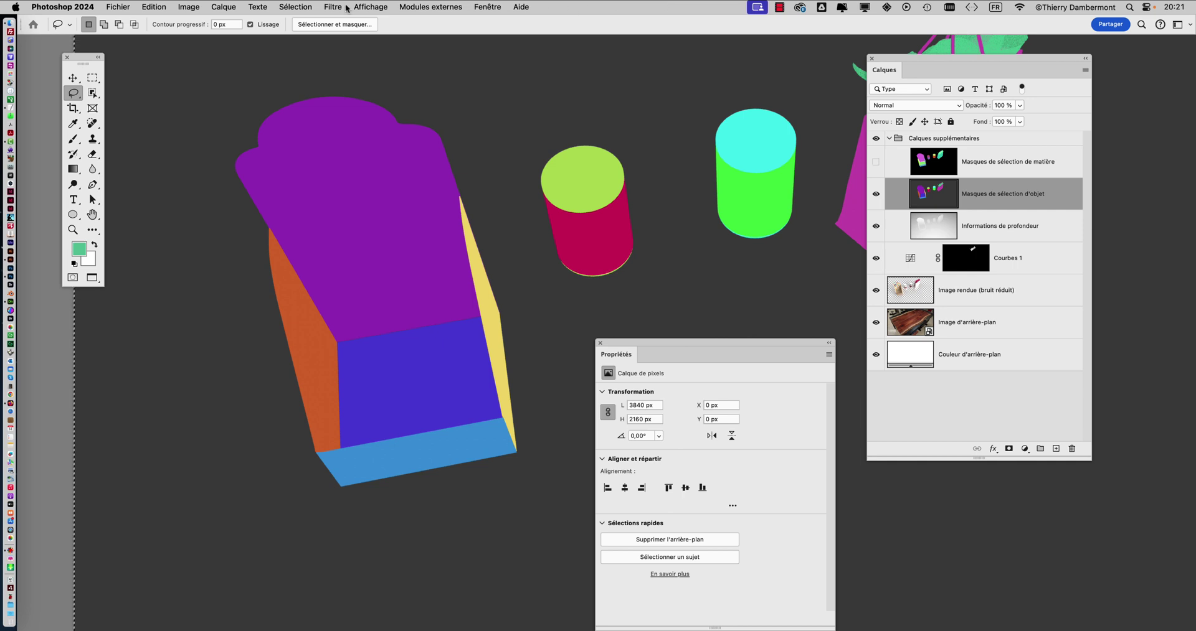
Try to select the box's faces by colour range, adding the yellow side and other face colours to the purple sample with tolerance 22.
left_click(290, 7)
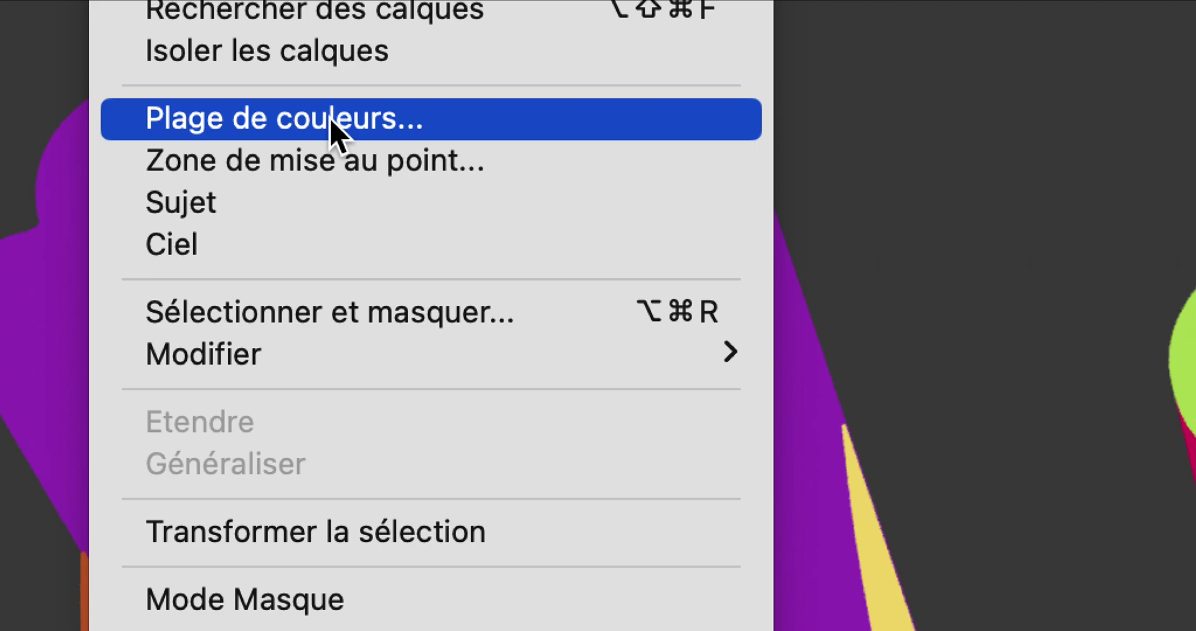
left_click(334, 127)
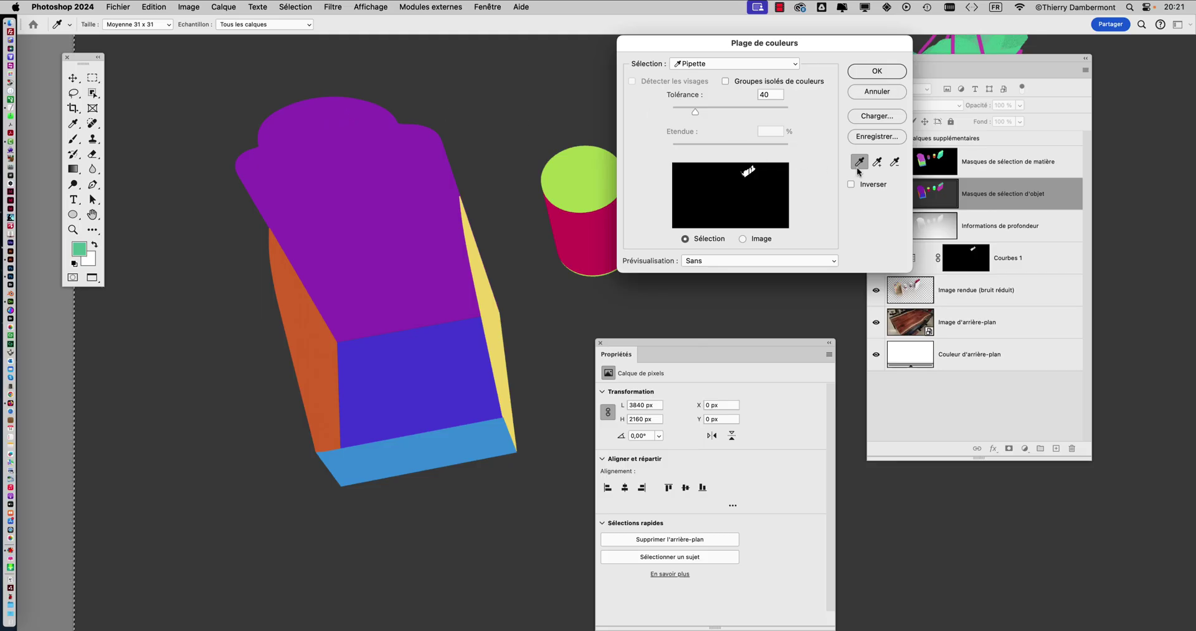
left_click_drag(841, 48, 705, 121)
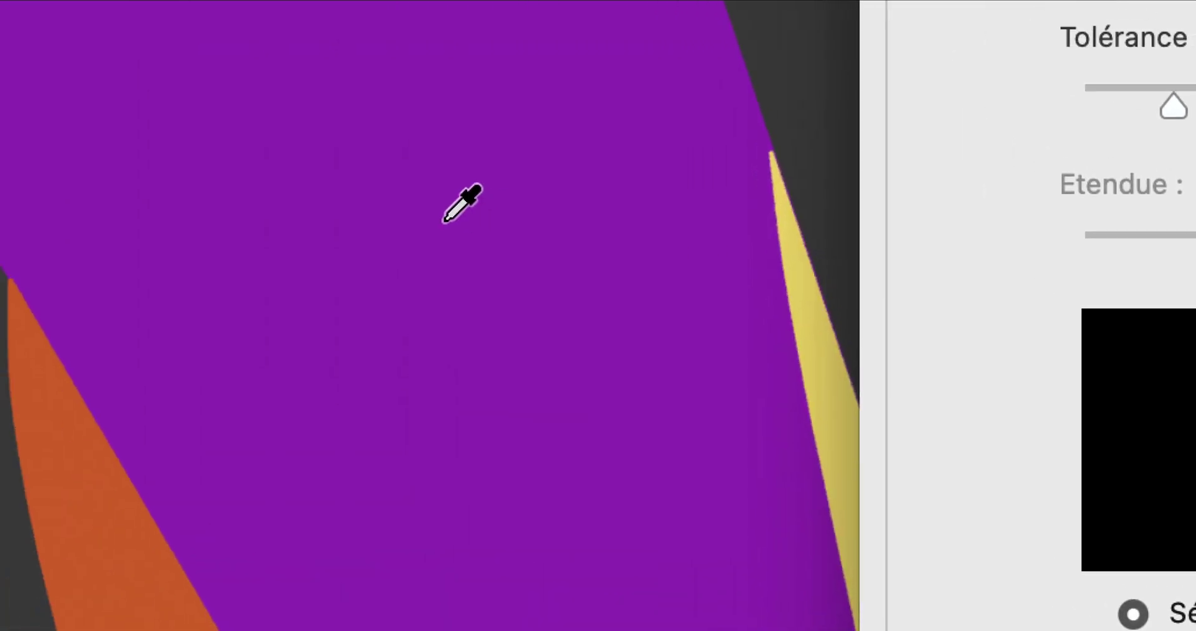
left_click(446, 216)
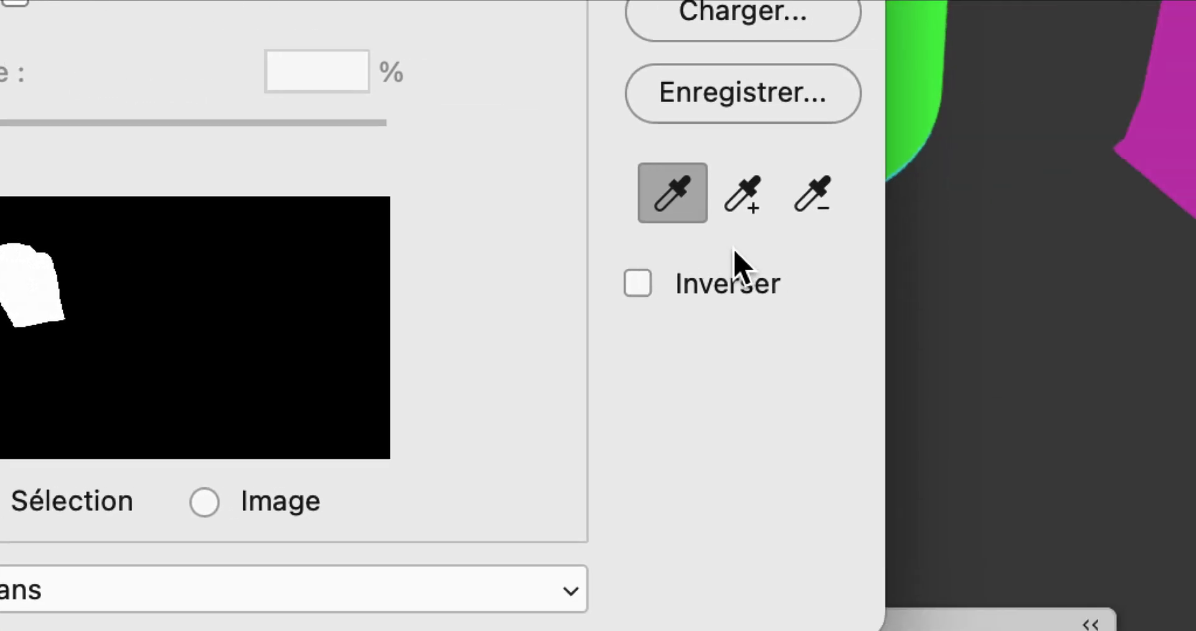
left_click(738, 243)
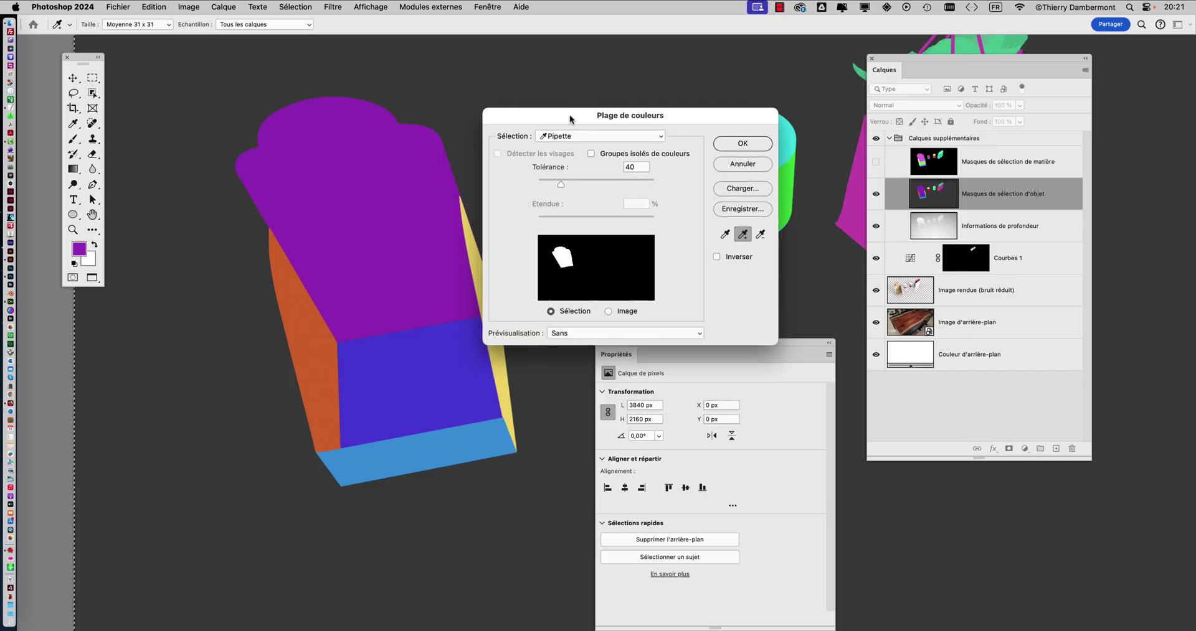
left_click_drag(570, 118, 628, 110)
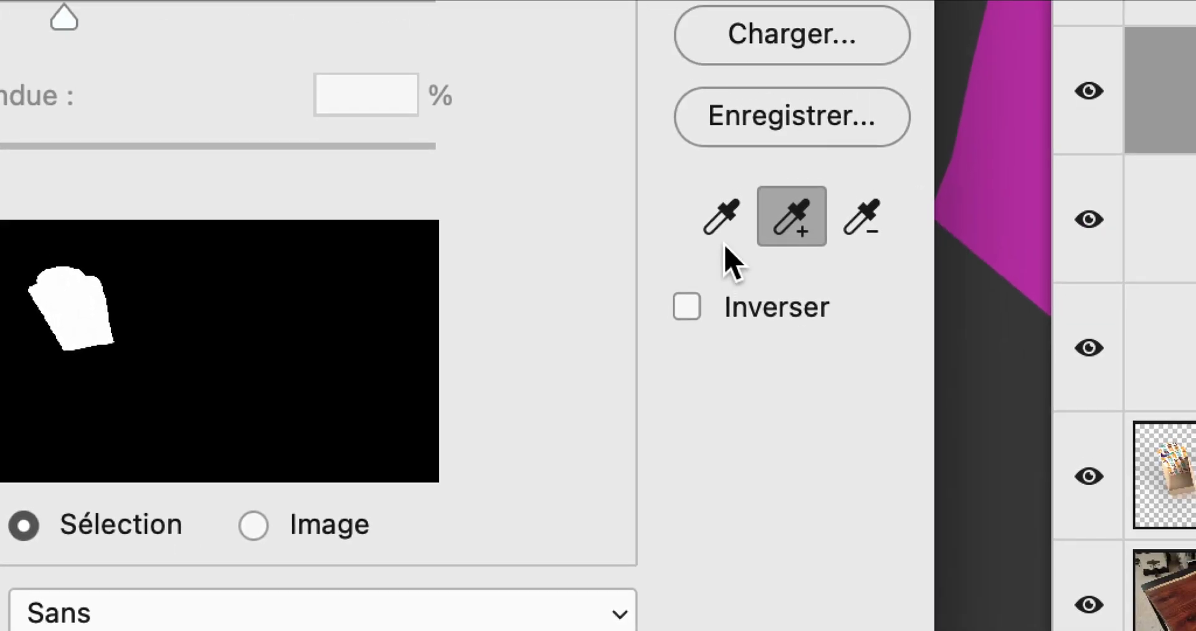
left_click(721, 219)
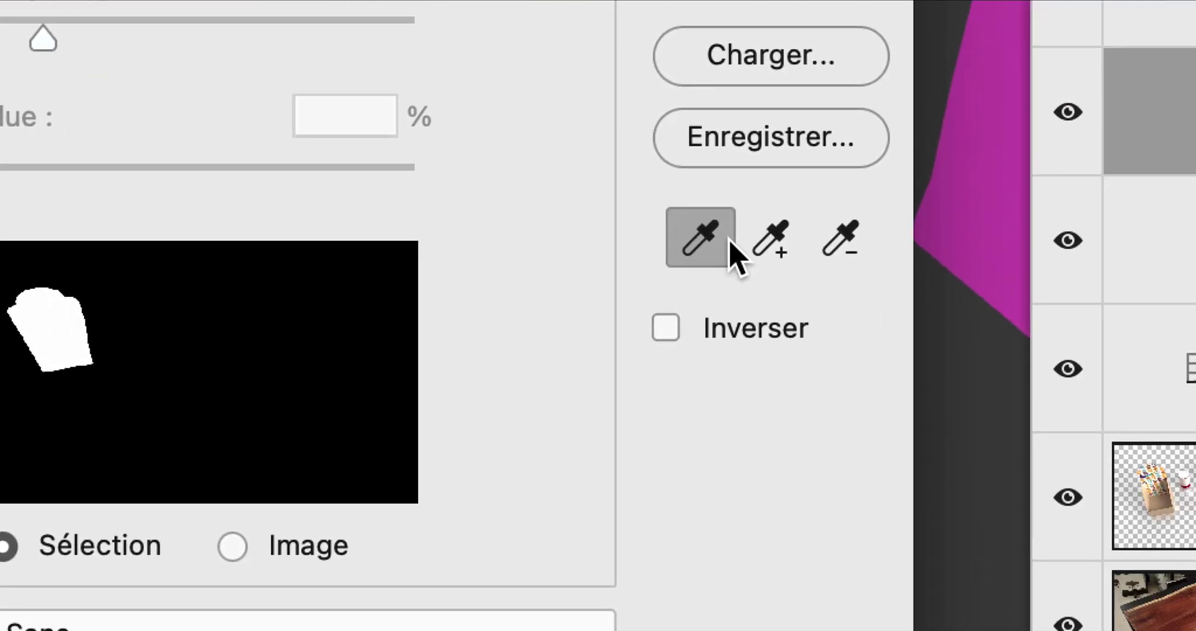
left_click(771, 239)
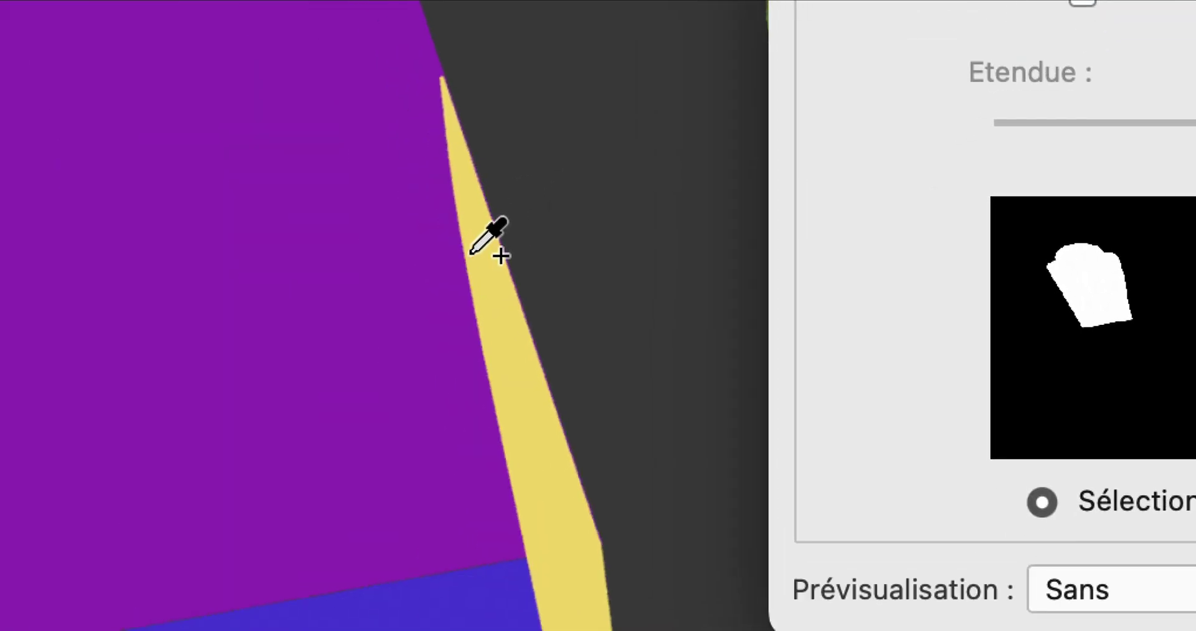
left_click(471, 252)
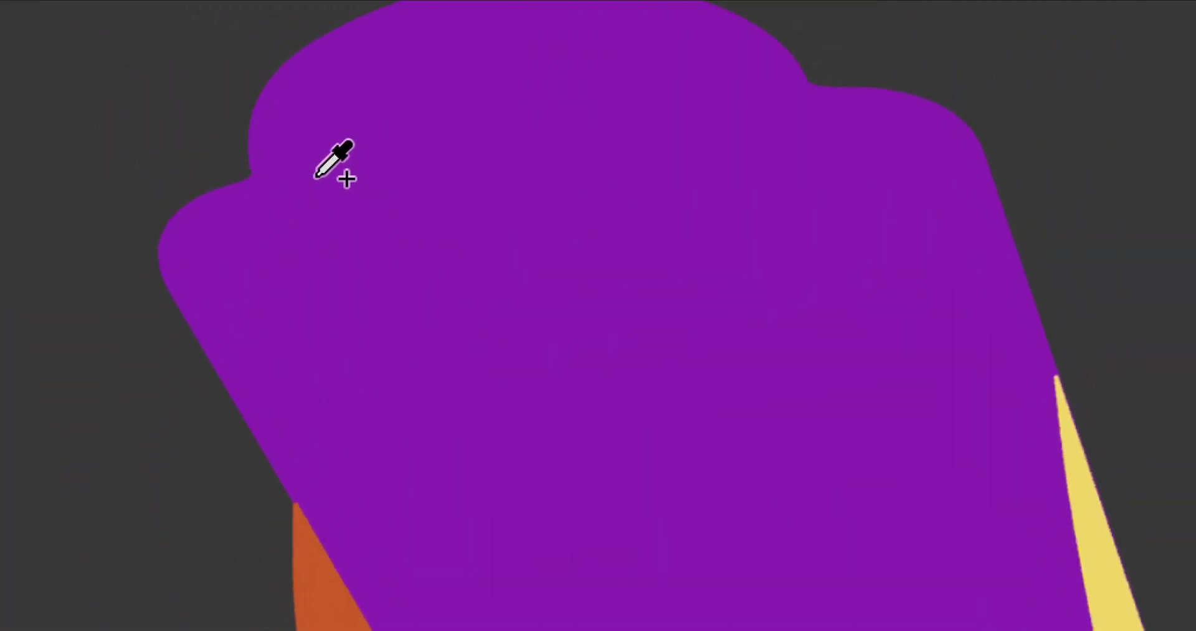
left_click(316, 177)
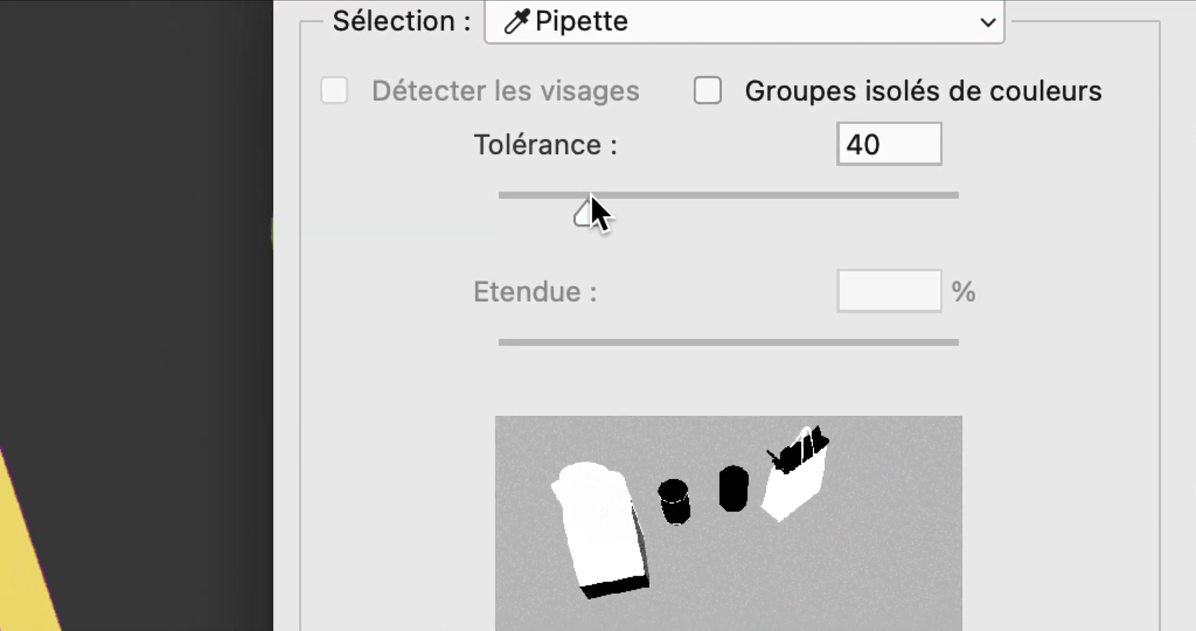
mouse_move(591, 198)
left_mouse_down()
mouse_move(523, 198)
mouse_move(602, 198)
mouse_move(582, 197)
left_mouse_up()
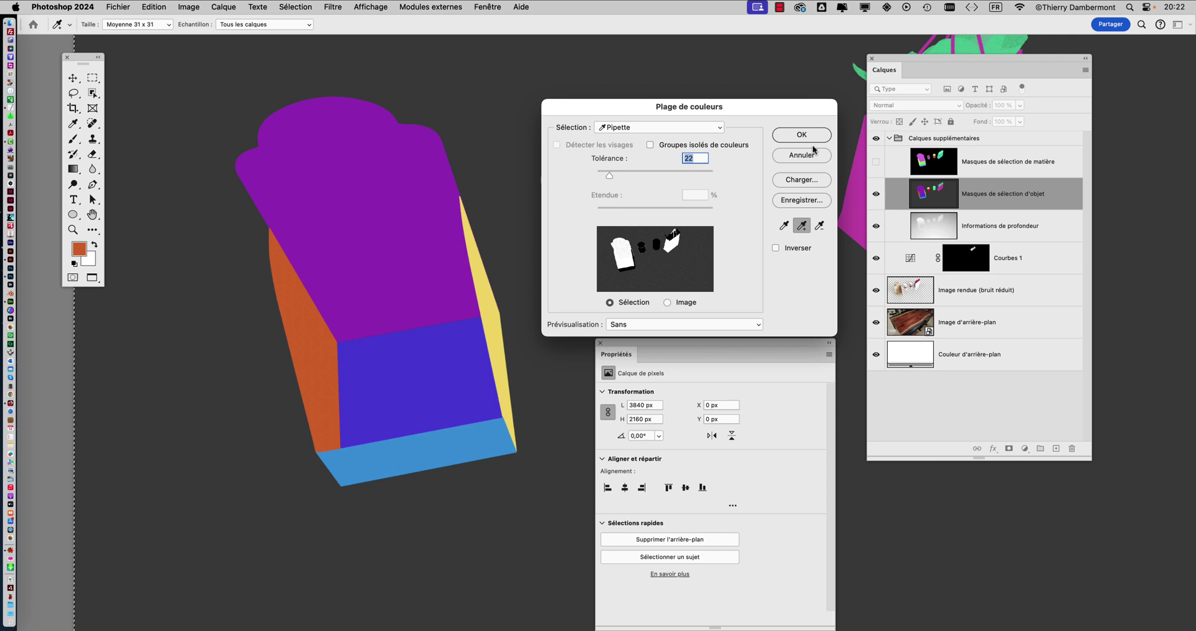
left_click(813, 154)
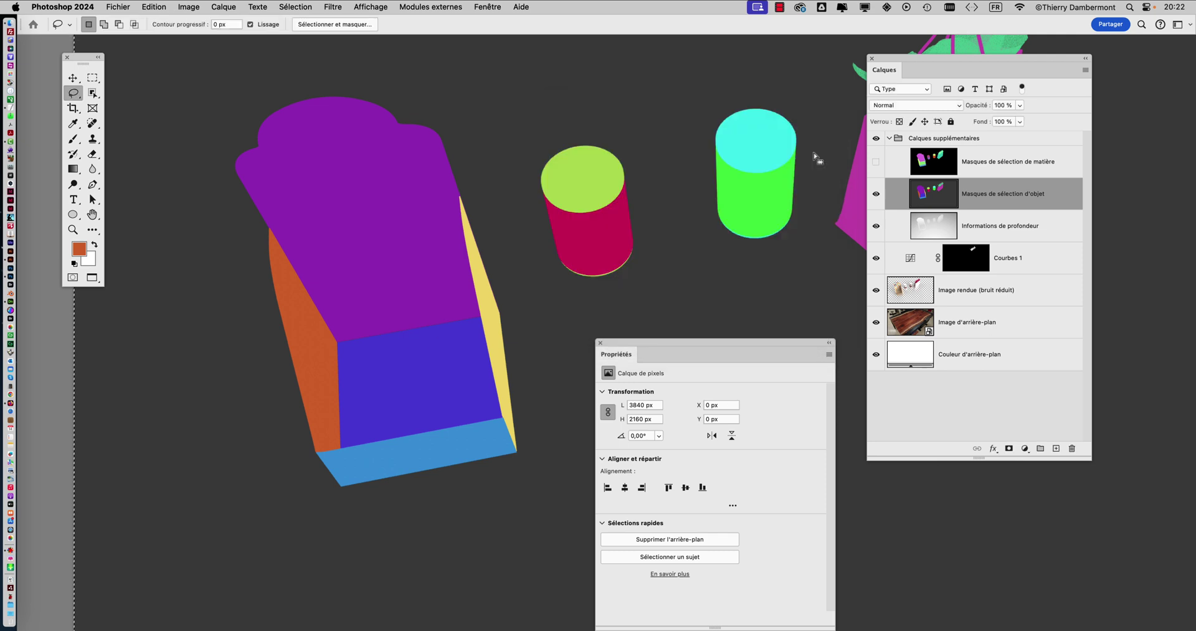
Clear the existing selection and draw a loose lasso selection of about 994 × 1393 px around the whole box.
left_click_drag(190, 166, 238, 339)
left_click(295, 7)
left_click(298, 32)
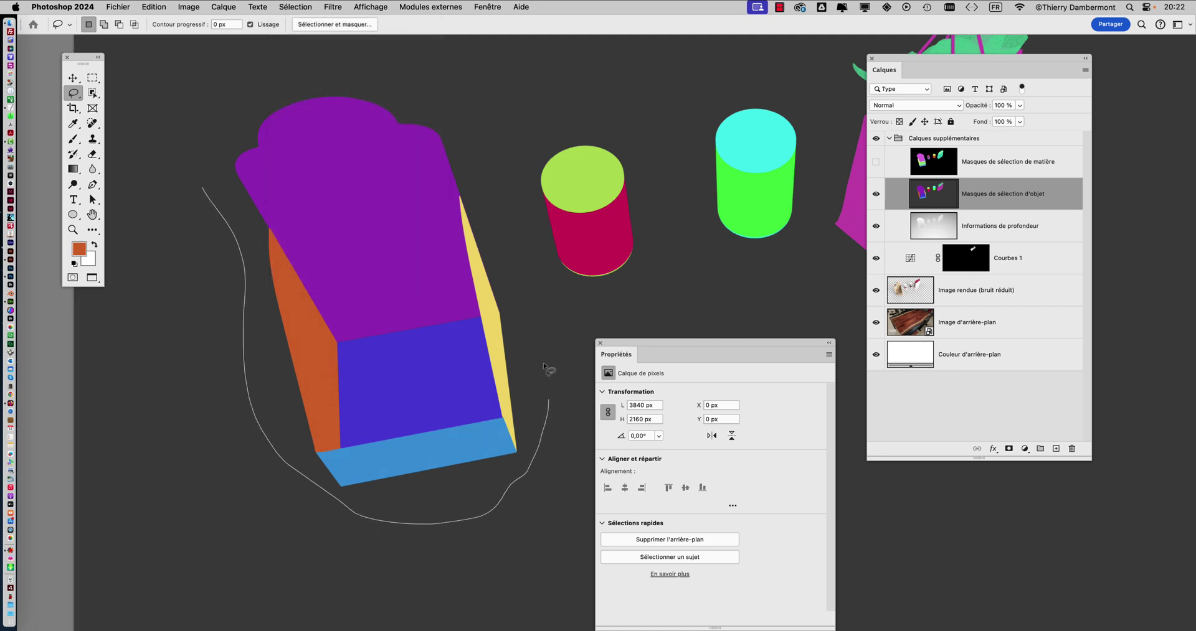
left_click_drag(213, 163, 206, 174)
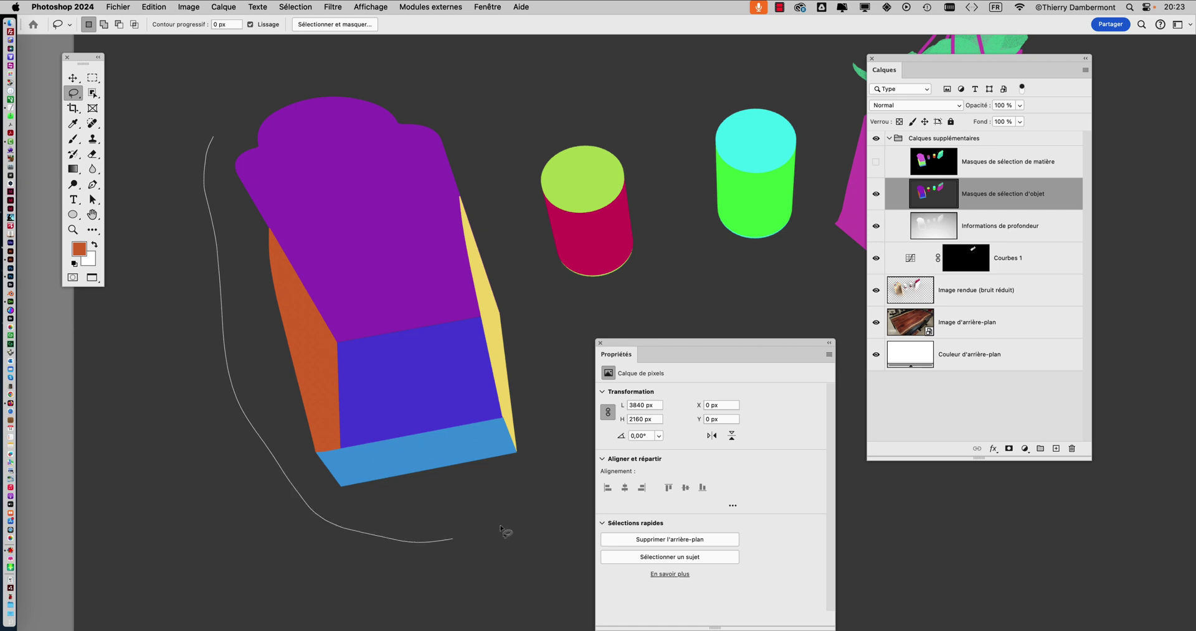
left_click_drag(361, 60, 359, 62)
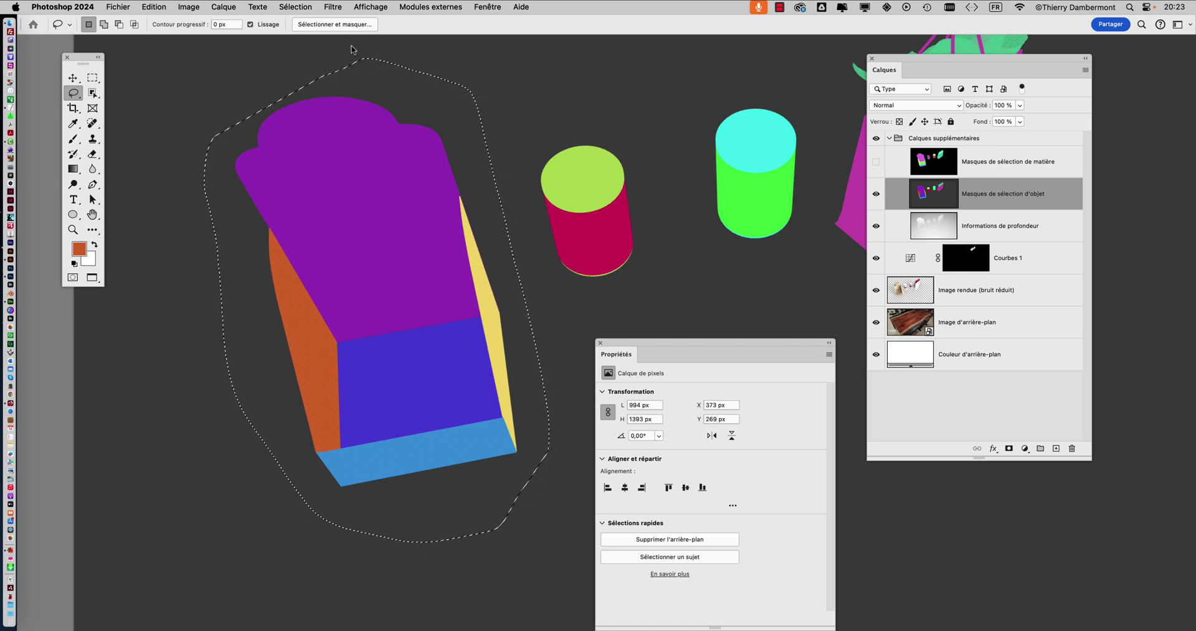
Try to select the box's faces by colour range within the lasso area, sampling purple, yellow, dark blue and light blue with tolerance 22.
left_click(295, 7)
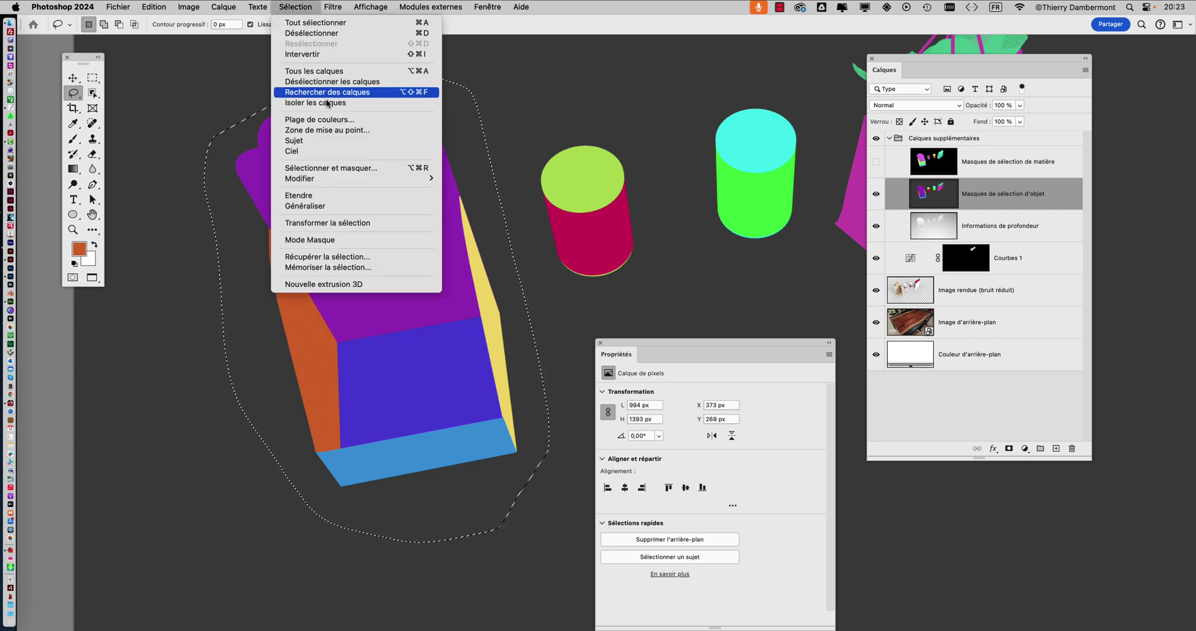
left_click(320, 119)
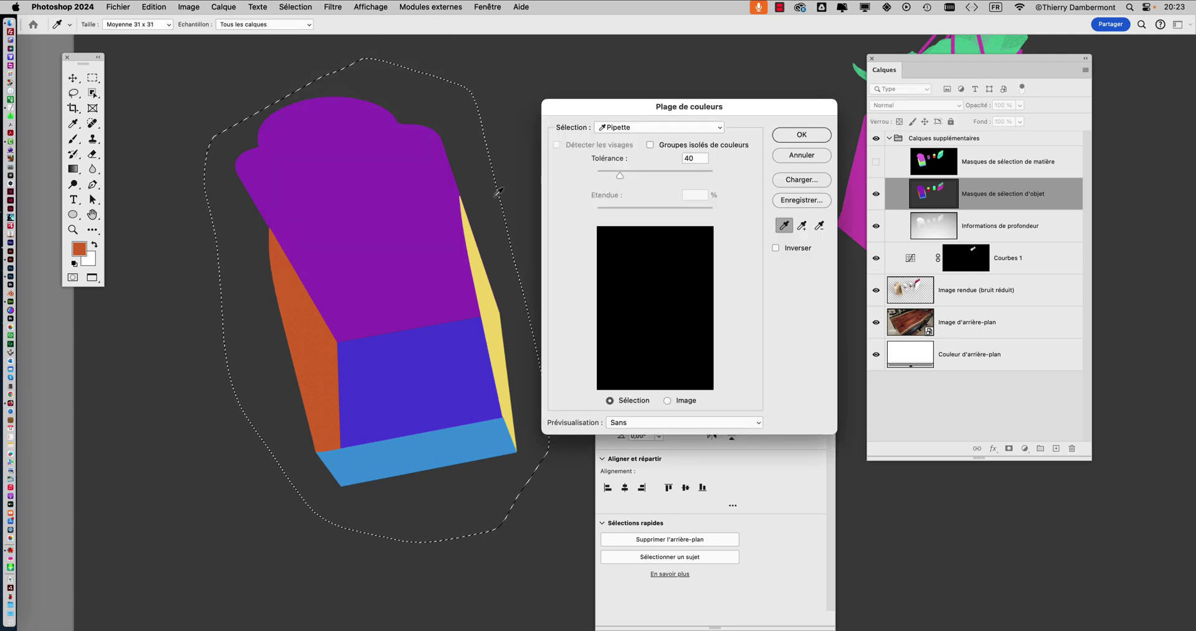
left_click(408, 251)
key("shift")
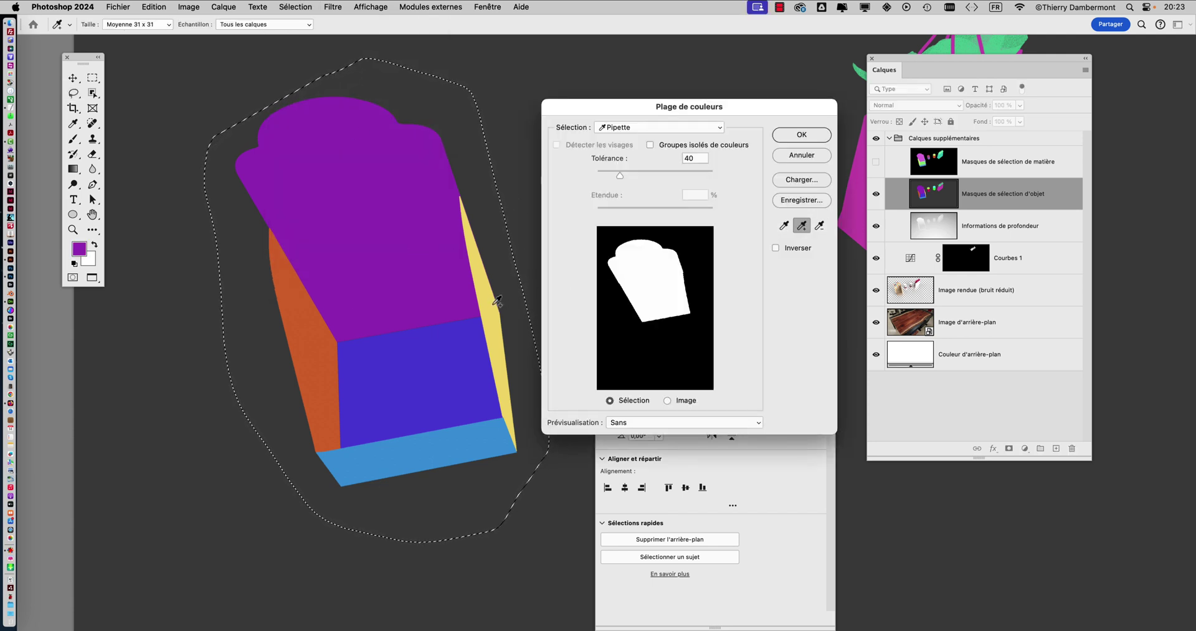
left_click(497, 300)
left_click(450, 392)
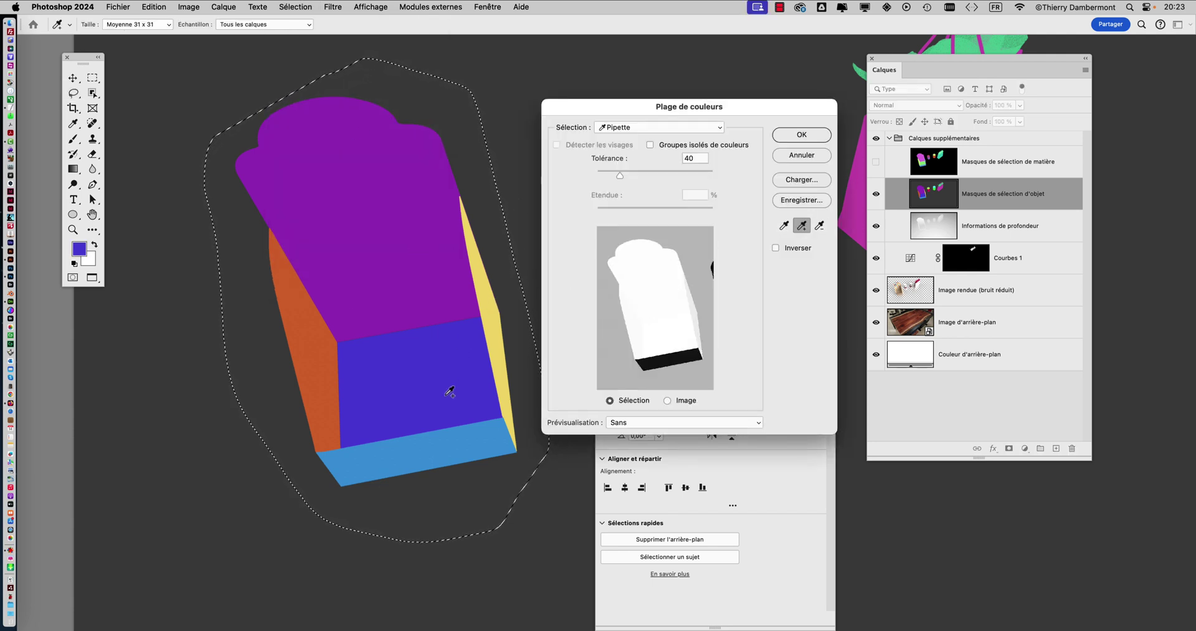
left_click(446, 441)
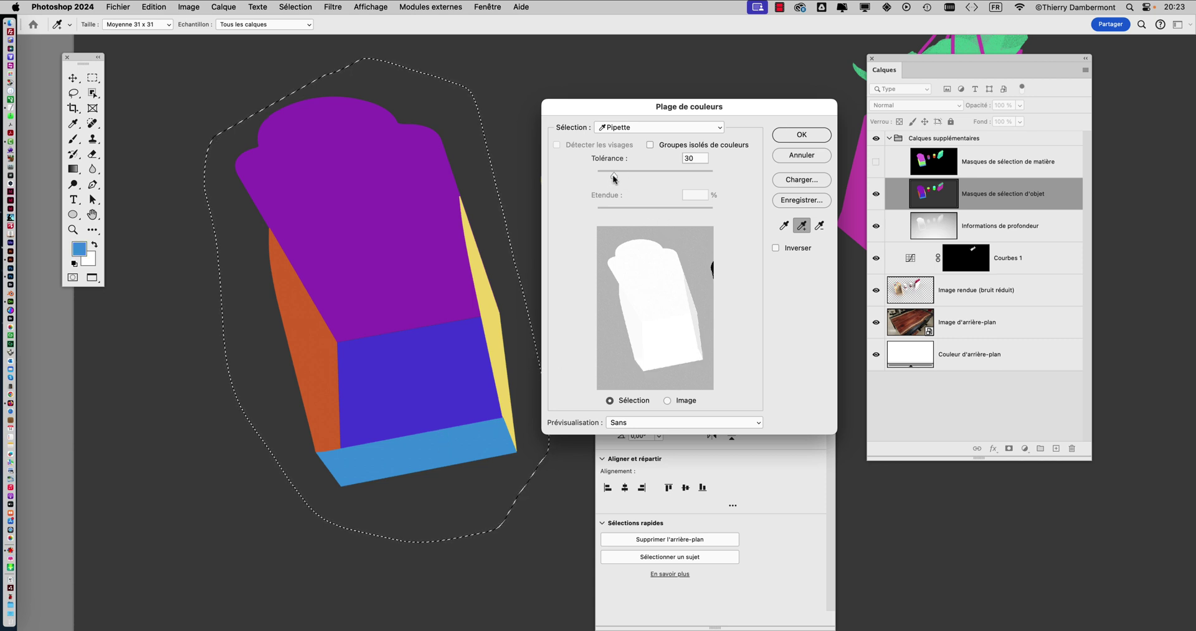
left_click_drag(602, 177, 662, 178)
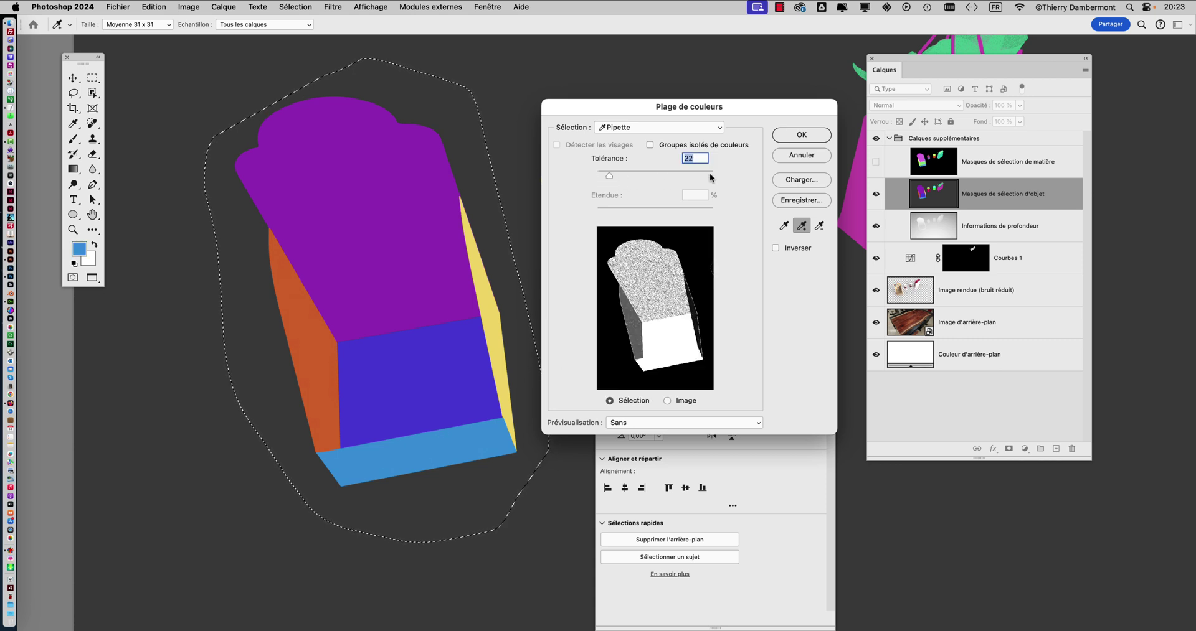
key("Escape")
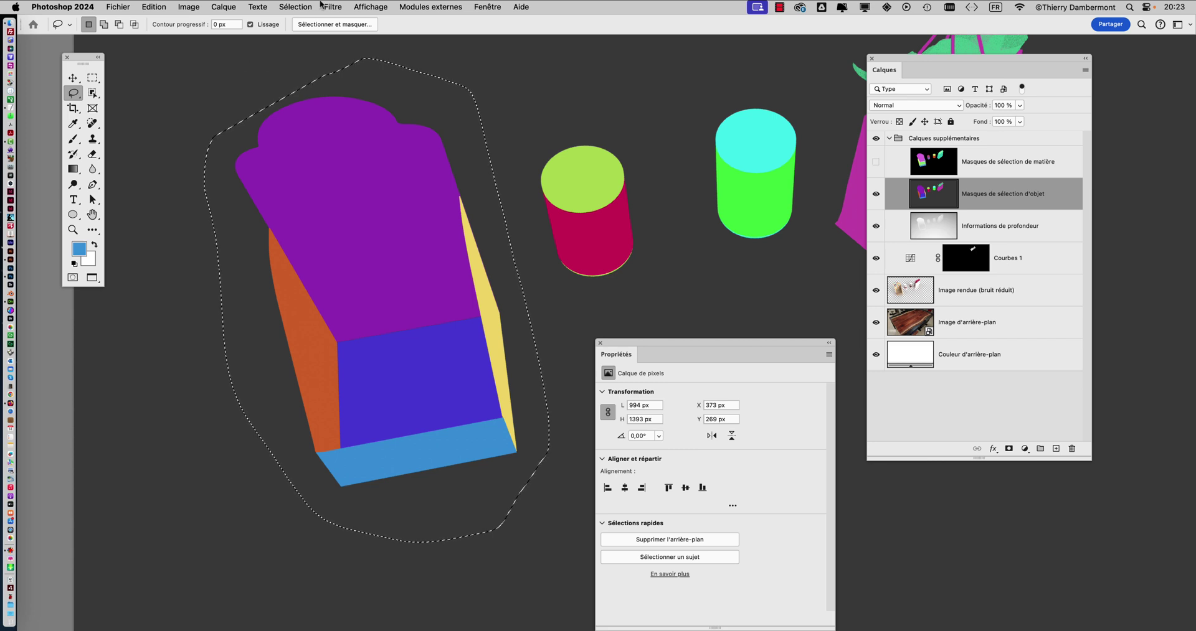
Clear the lasso selection and choose the Magic Wand tool (Baguette magique) from the object selection tool group.
left_click(295, 7)
left_click(306, 34)
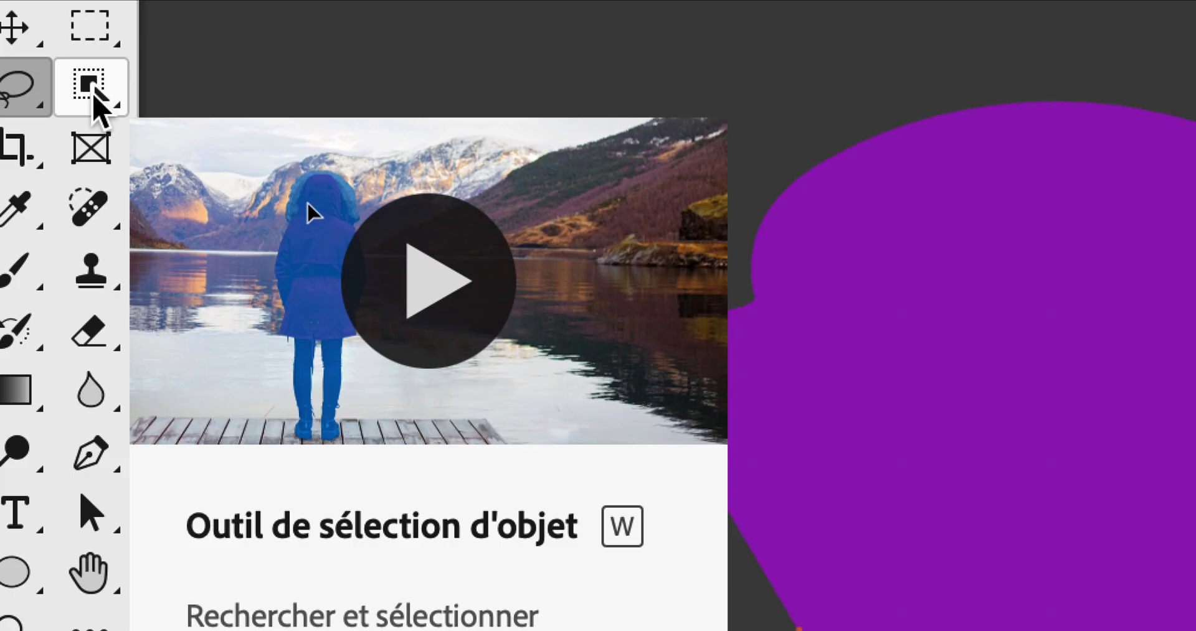
left_click(94, 90)
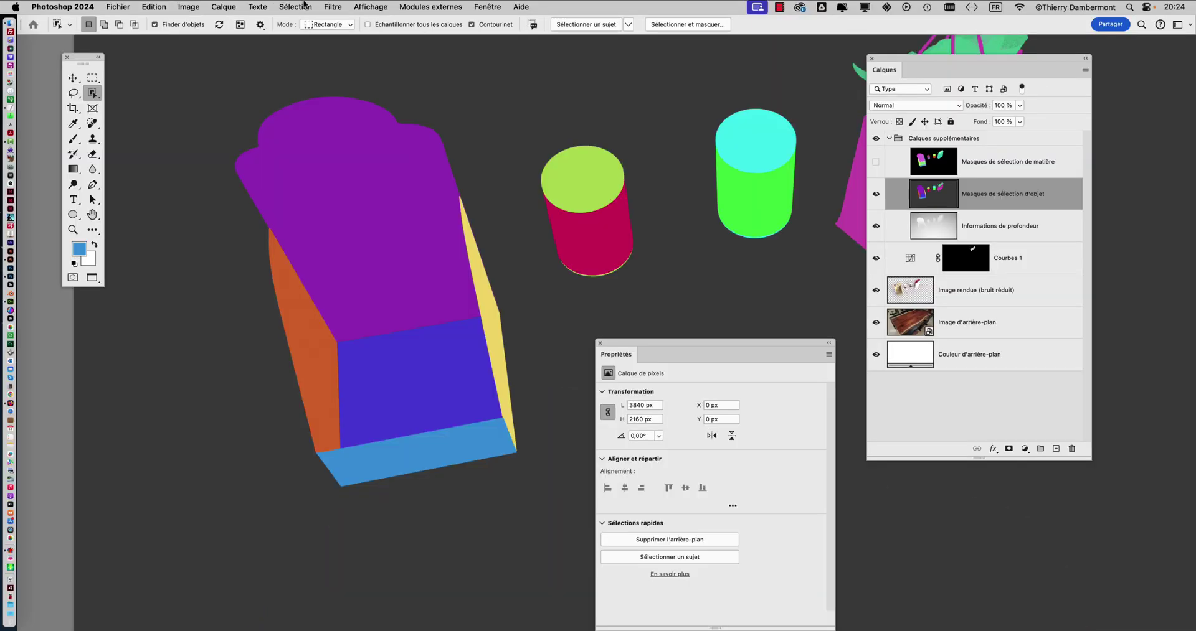
left_click(304, 6)
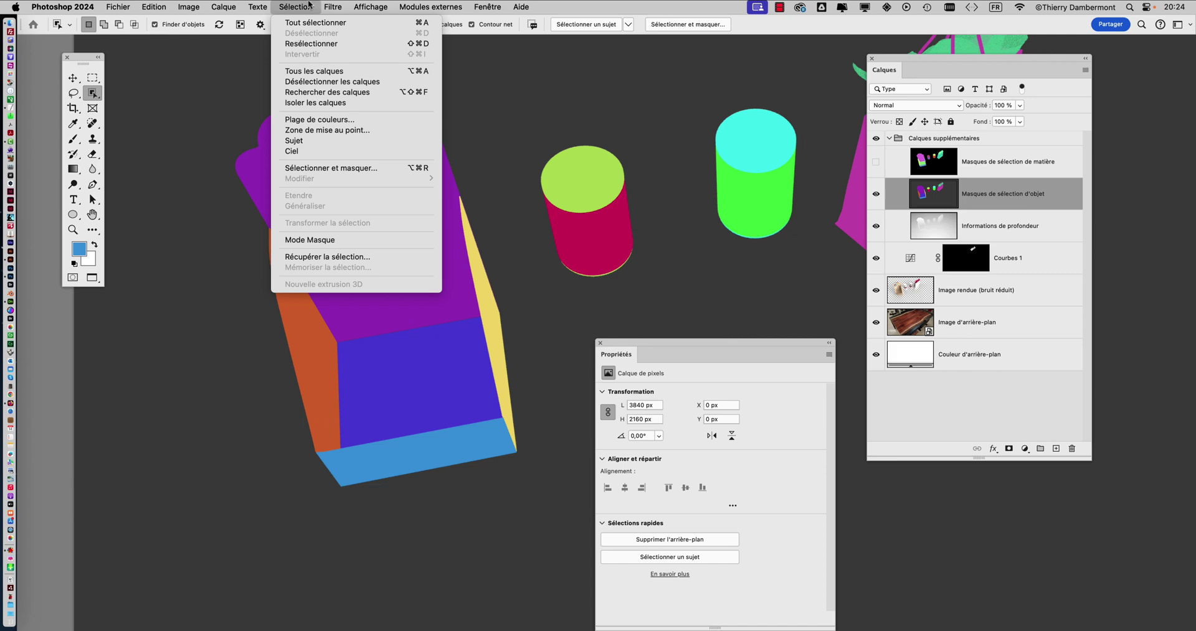
left_click(309, 5)
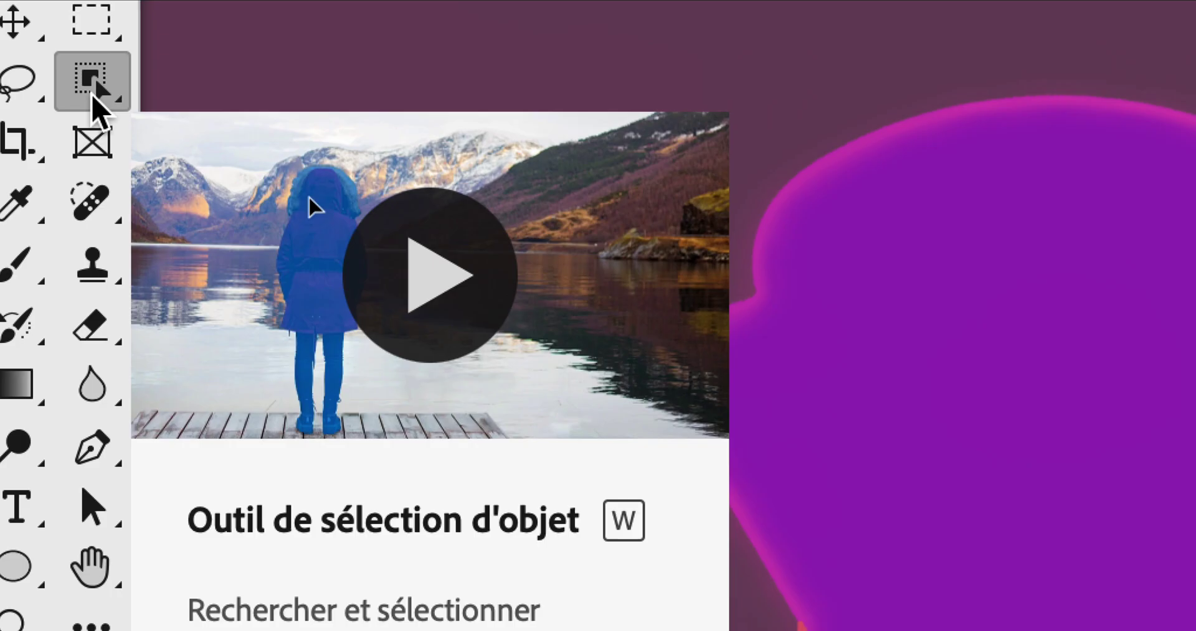
left_click(92, 93)
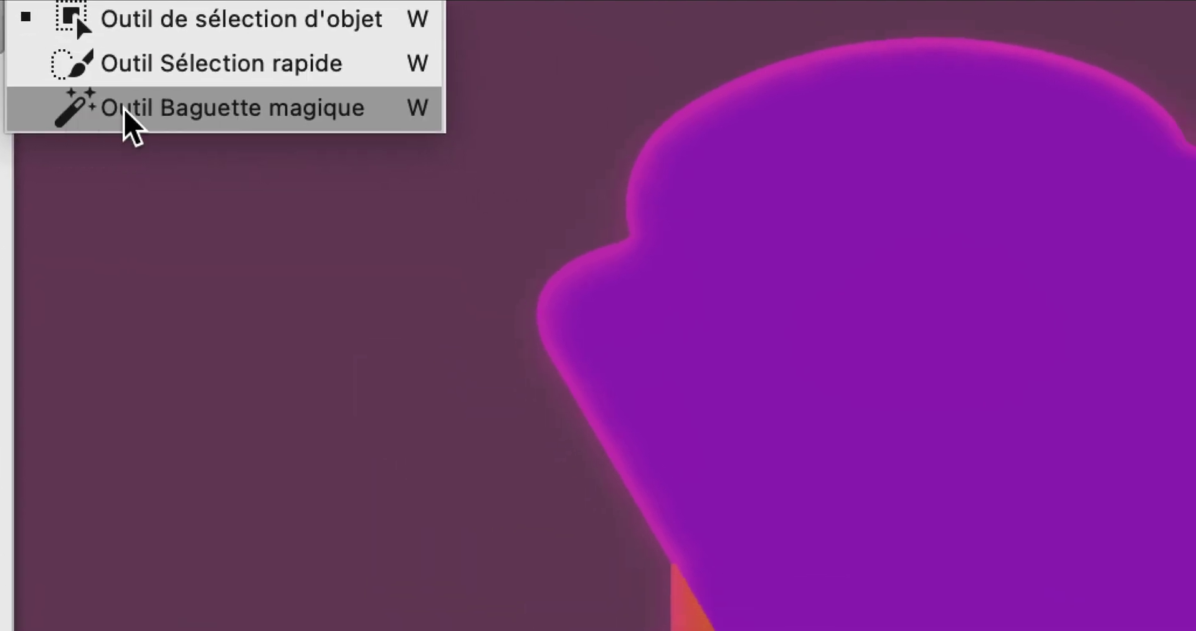
left_click(117, 111)
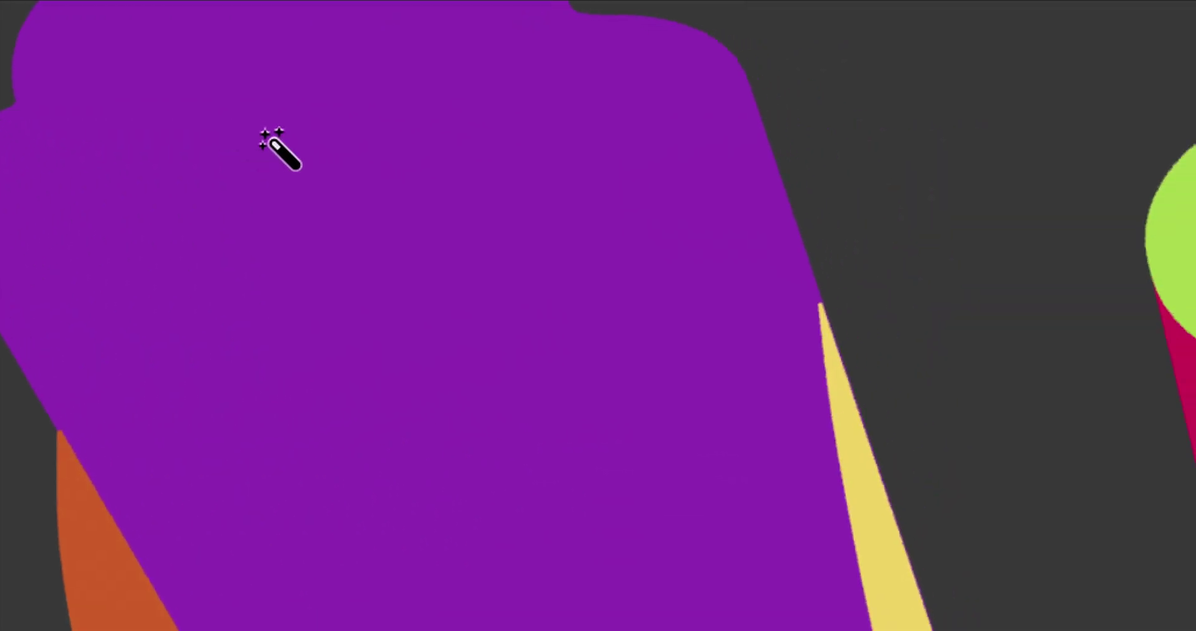
Select the purple face with the Magic Wand, then add the orange, dark blue, yellow and light blue faces to cover the whole box.
left_click(278, 143)
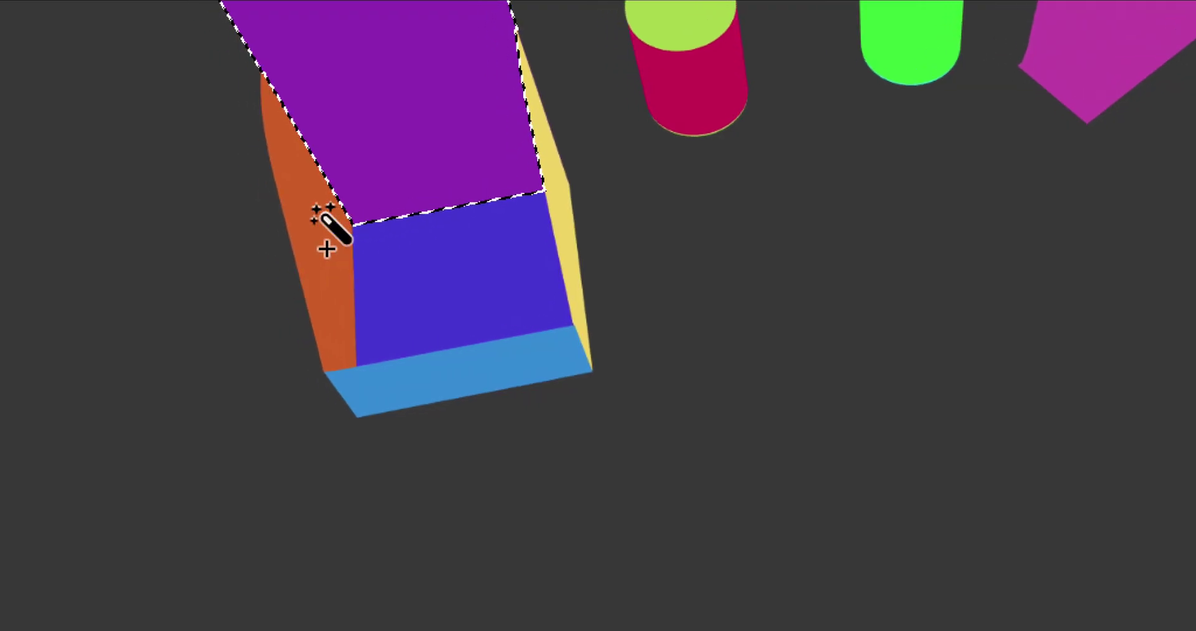
left_click(318, 214, "shift")
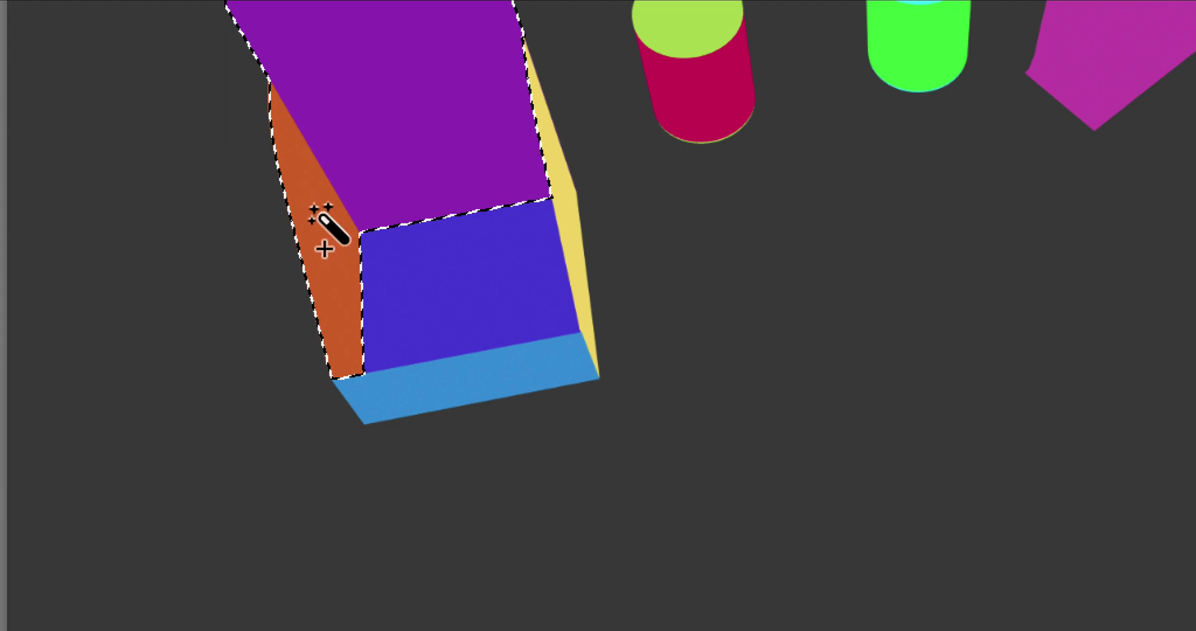
left_click(411, 271, "shift")
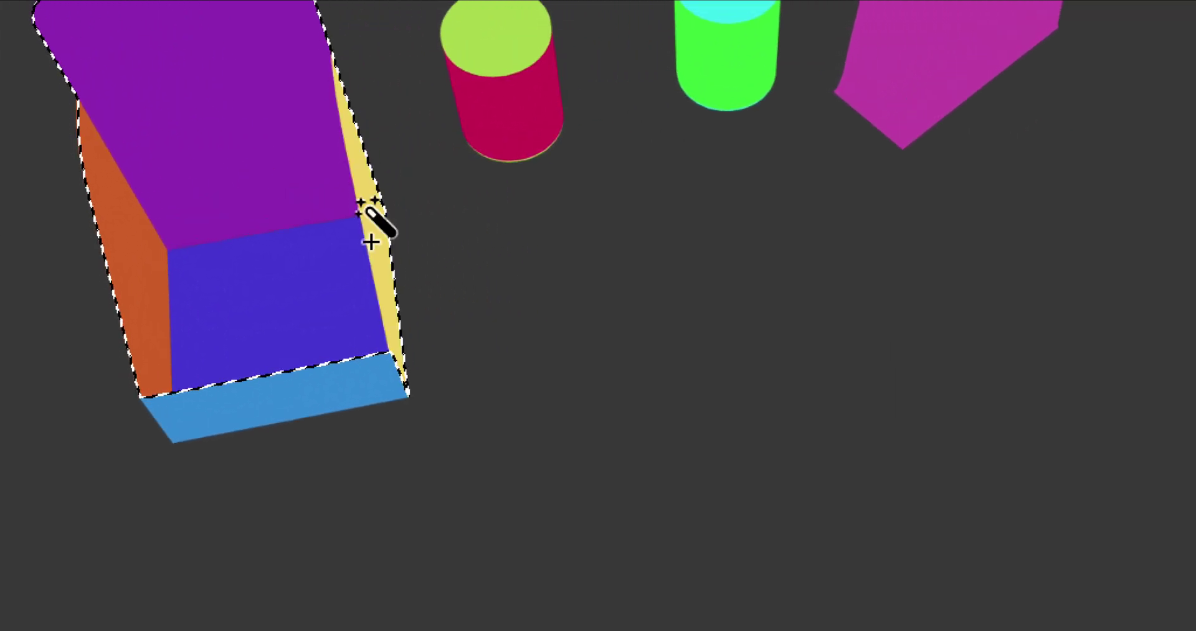
left_click(345, 380, "shift")
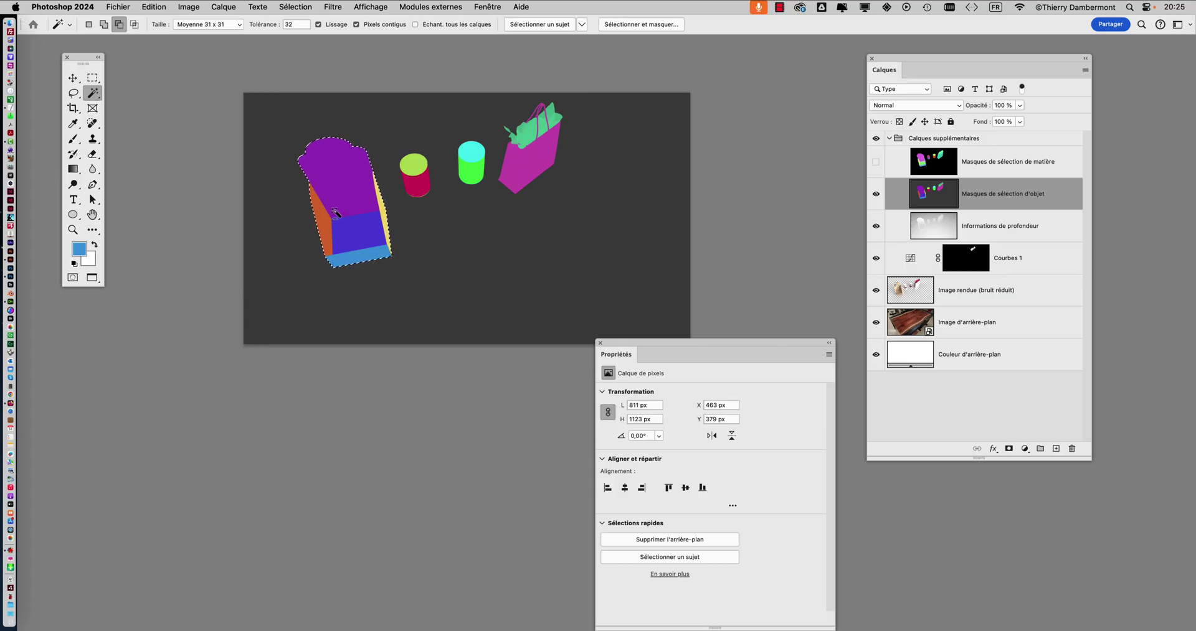
scroll(335, 213, "up", 1)
scroll(278, 186, "up", 2)
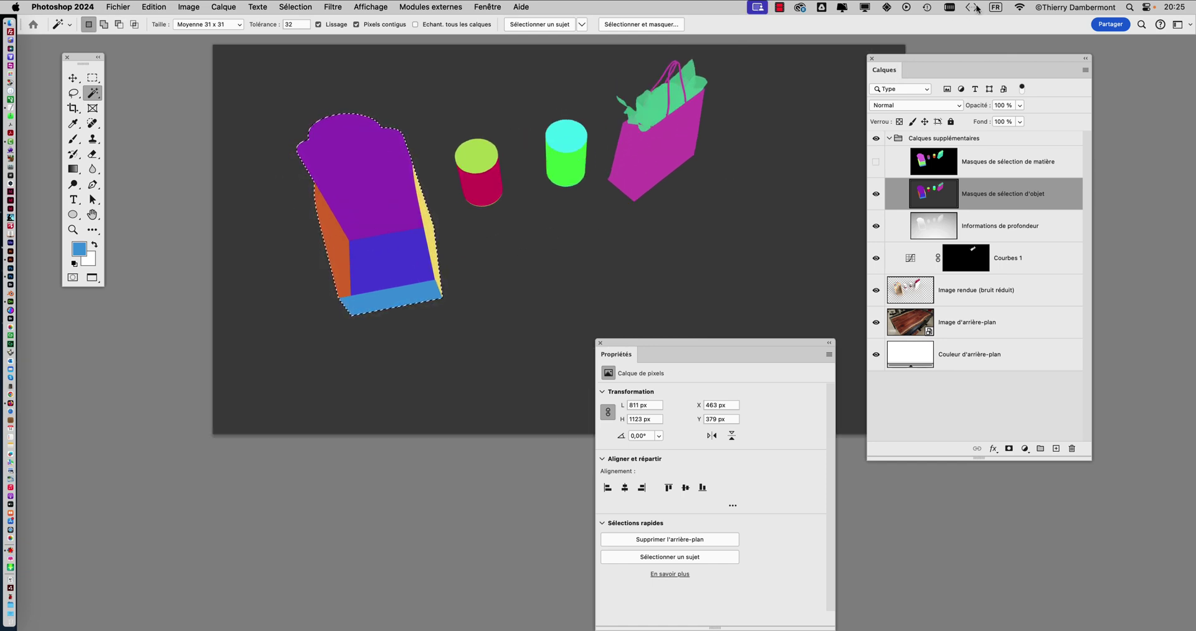
Display the system keyboard viewer over the canvas, examine the Shift and other modifier keys on it, and close it.
left_click(996, 7)
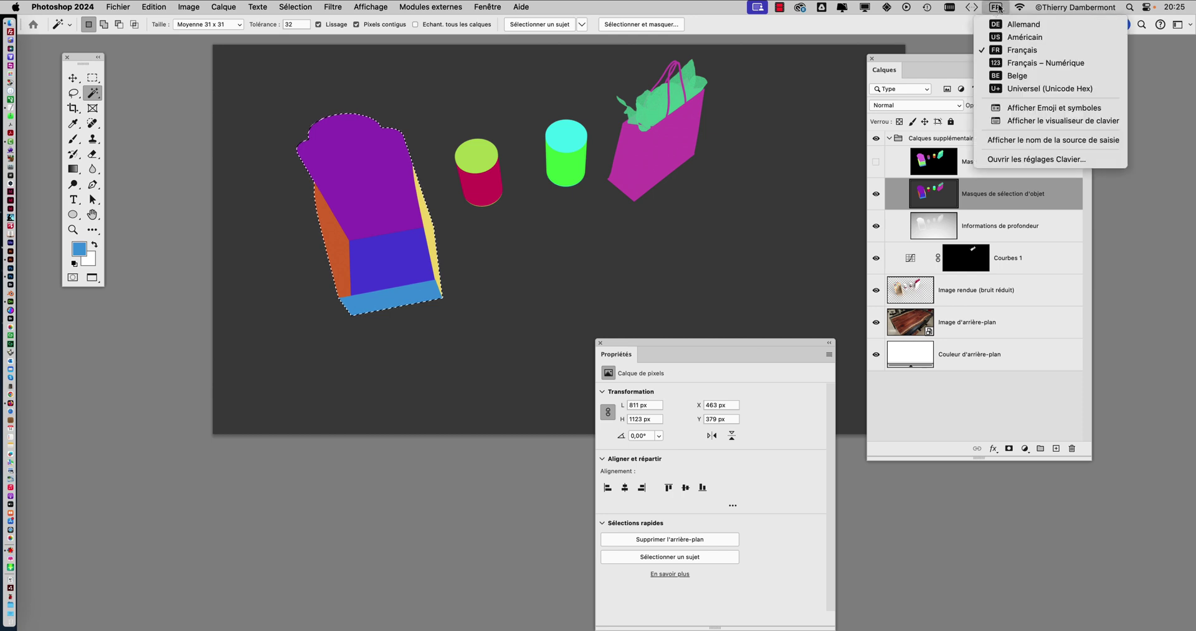
left_click(1053, 121)
left_click_drag(453, 182, 371, 184)
key("alt+super+8")
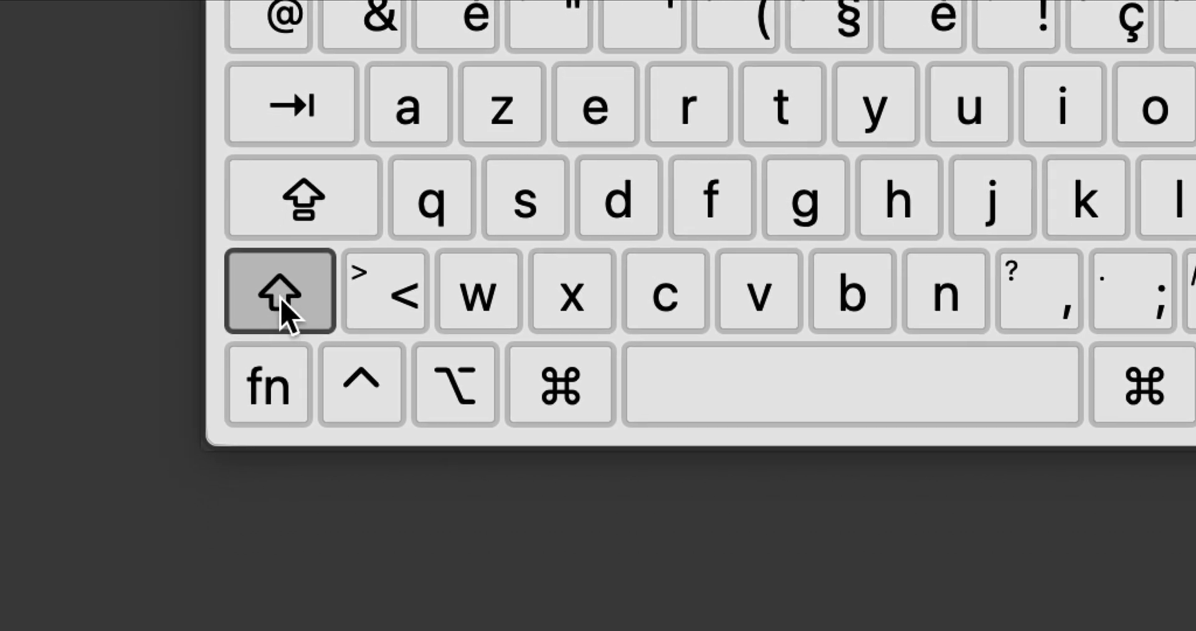
key("super+alt")
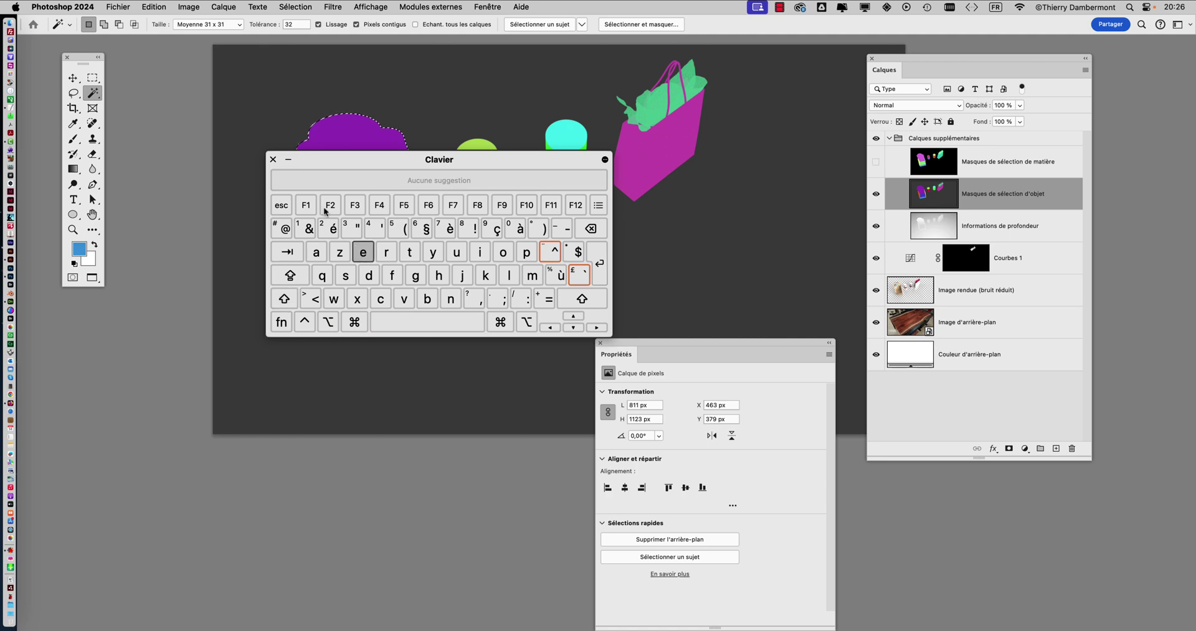
left_click(272, 160)
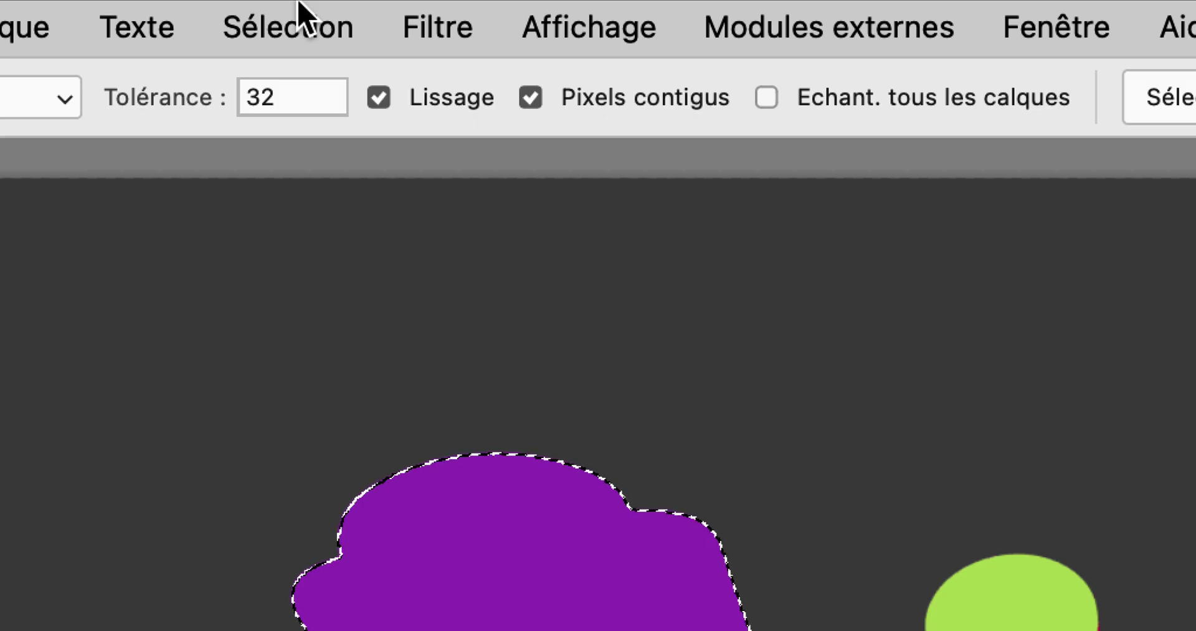
Deselect the box and choose the Magic Wand tool again.
left_click(298, 10)
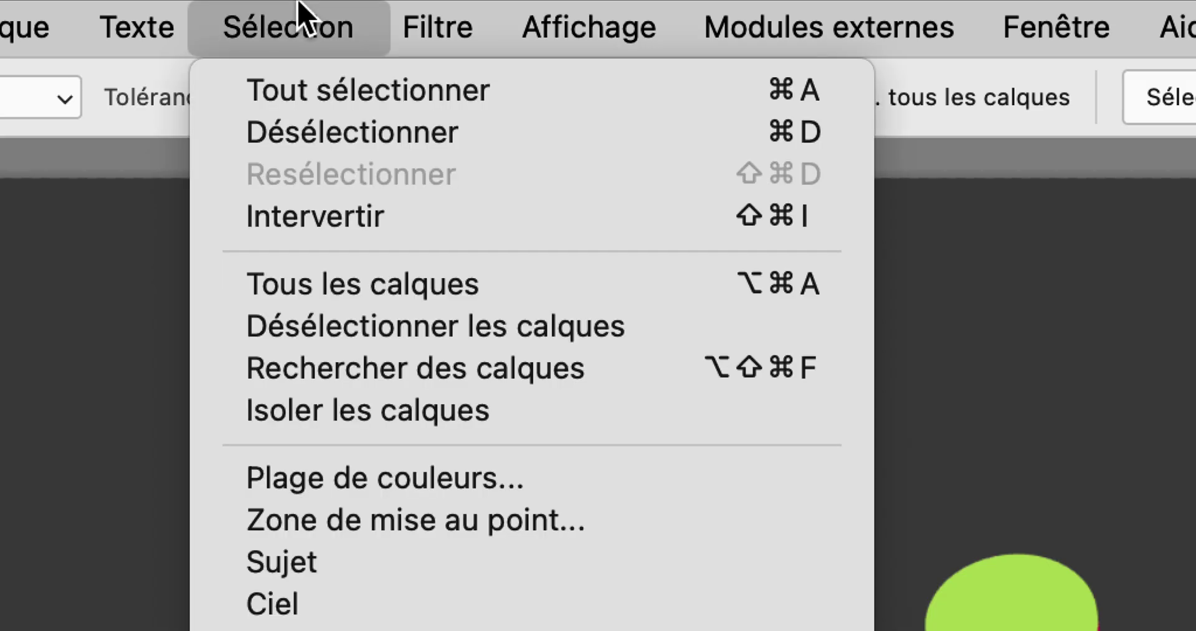
left_click(298, 128)
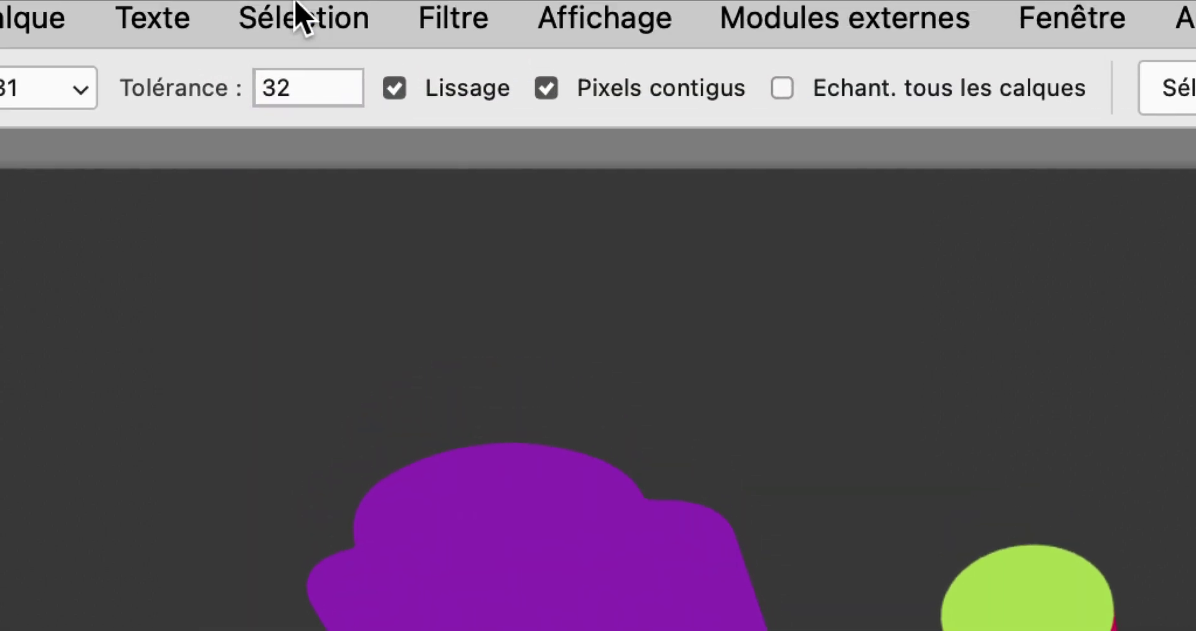
left_click(299, 12)
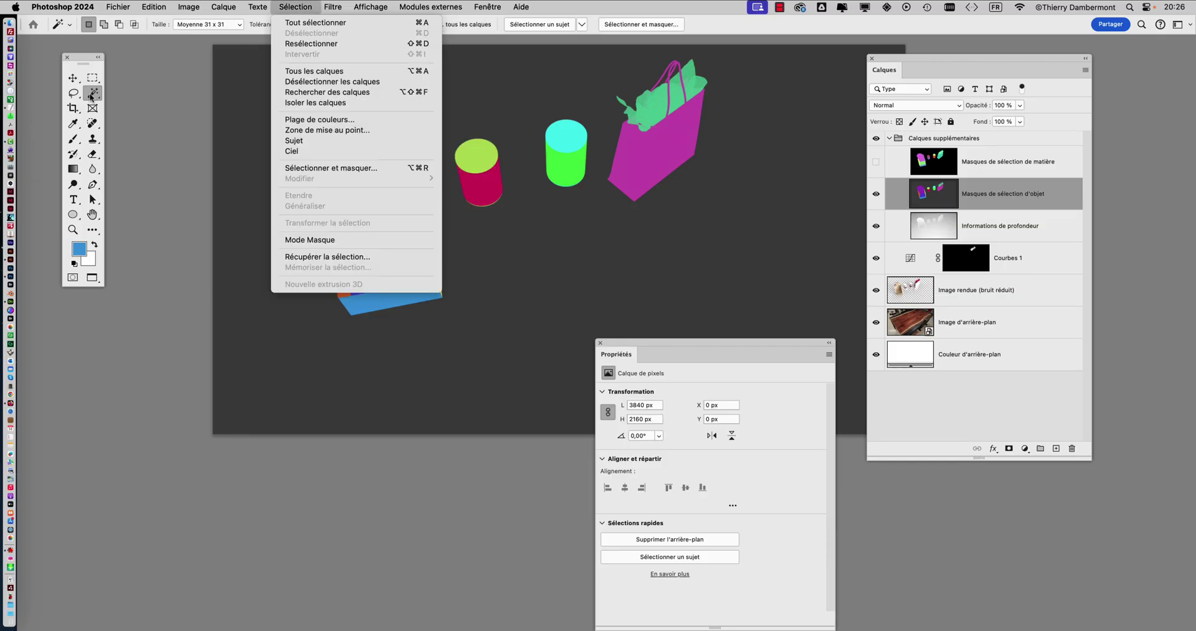
left_click(92, 94)
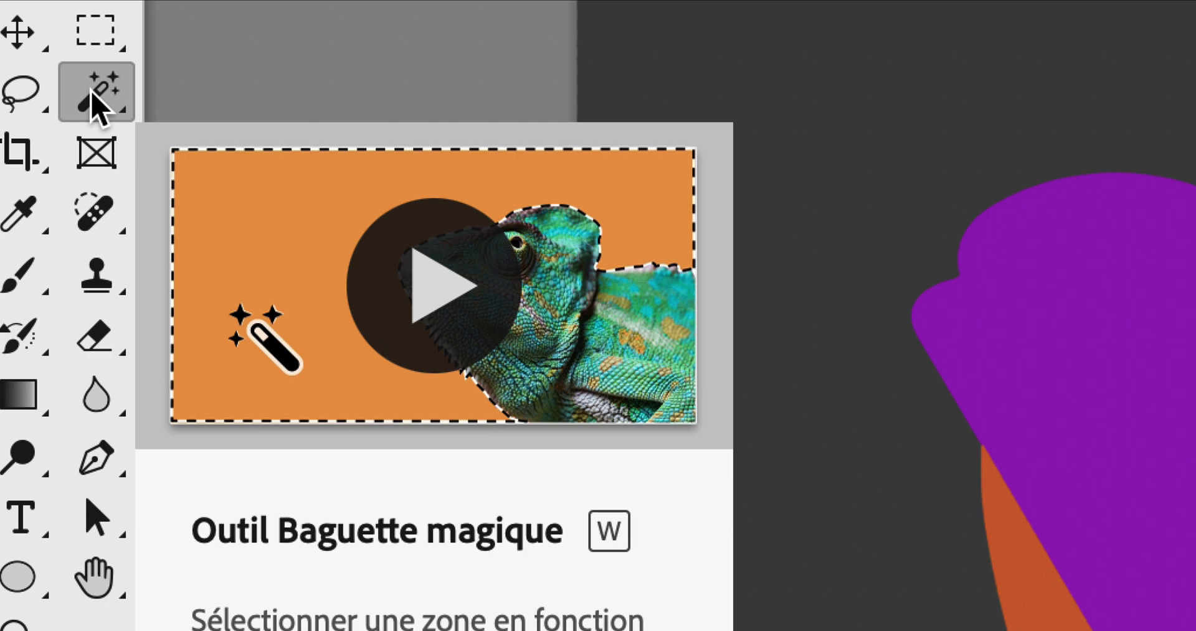
left_click(94, 103)
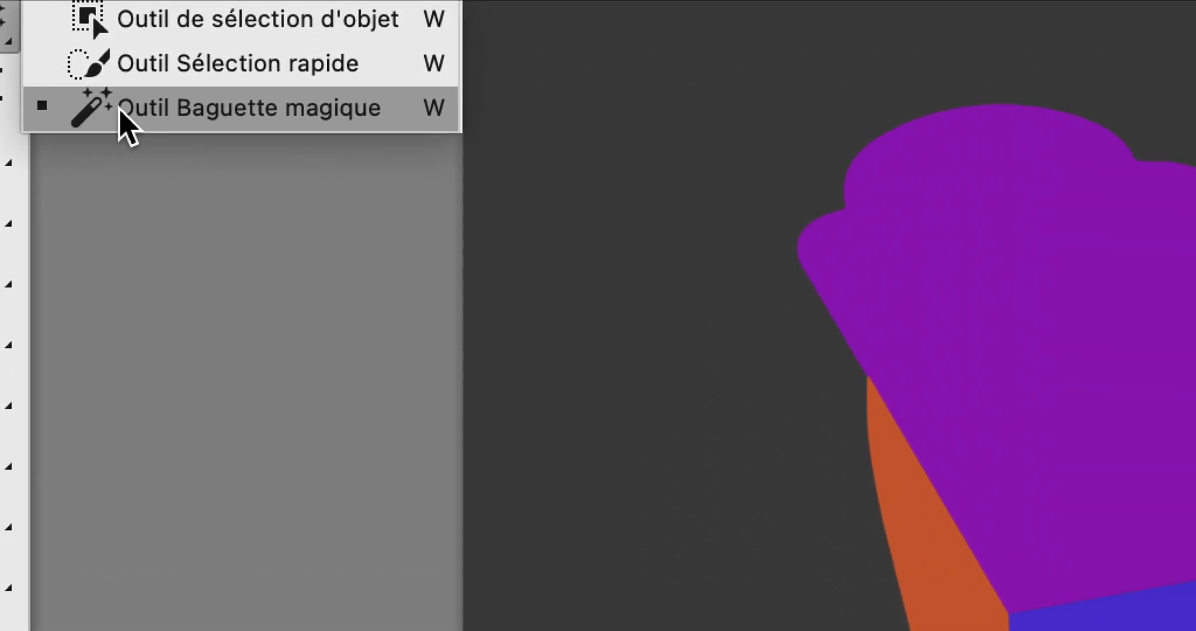
left_click(111, 109)
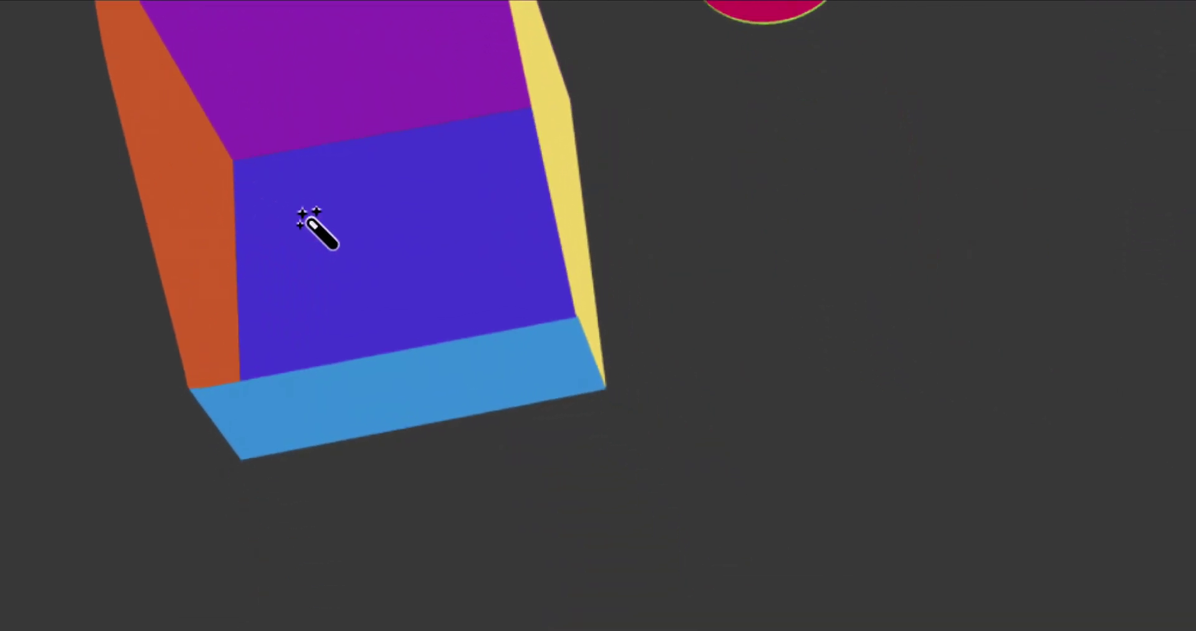
Select the box's dark blue face with the Magic Wand, adding the purple, orange, yellow and light blue faces to complete its outline.
left_click(314, 240)
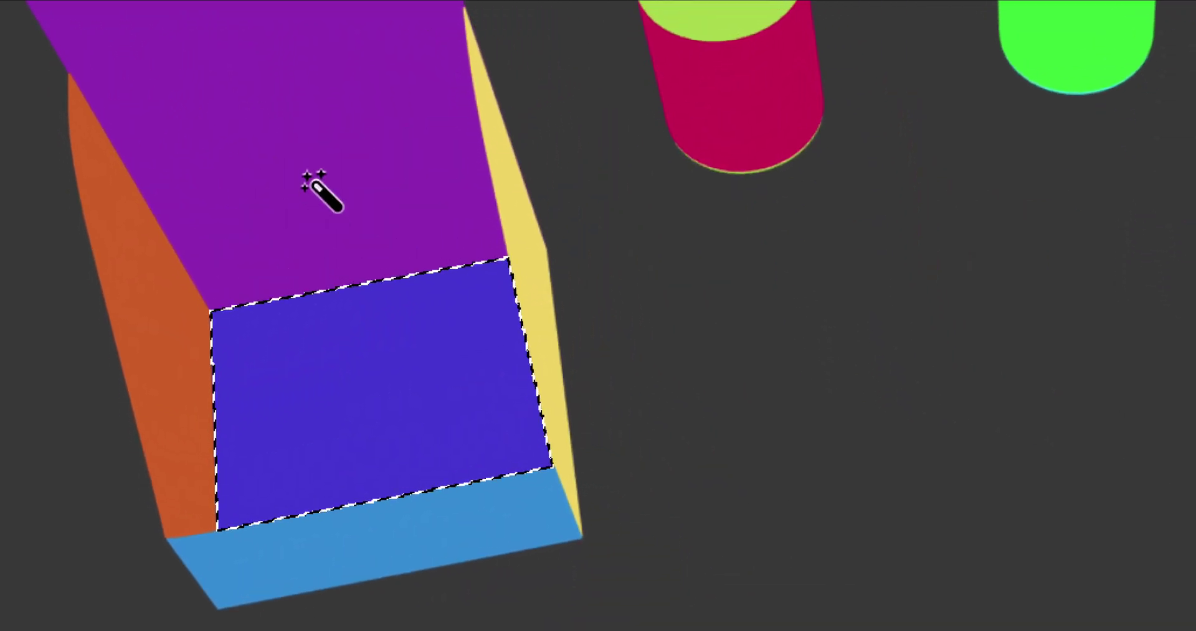
key("shift")
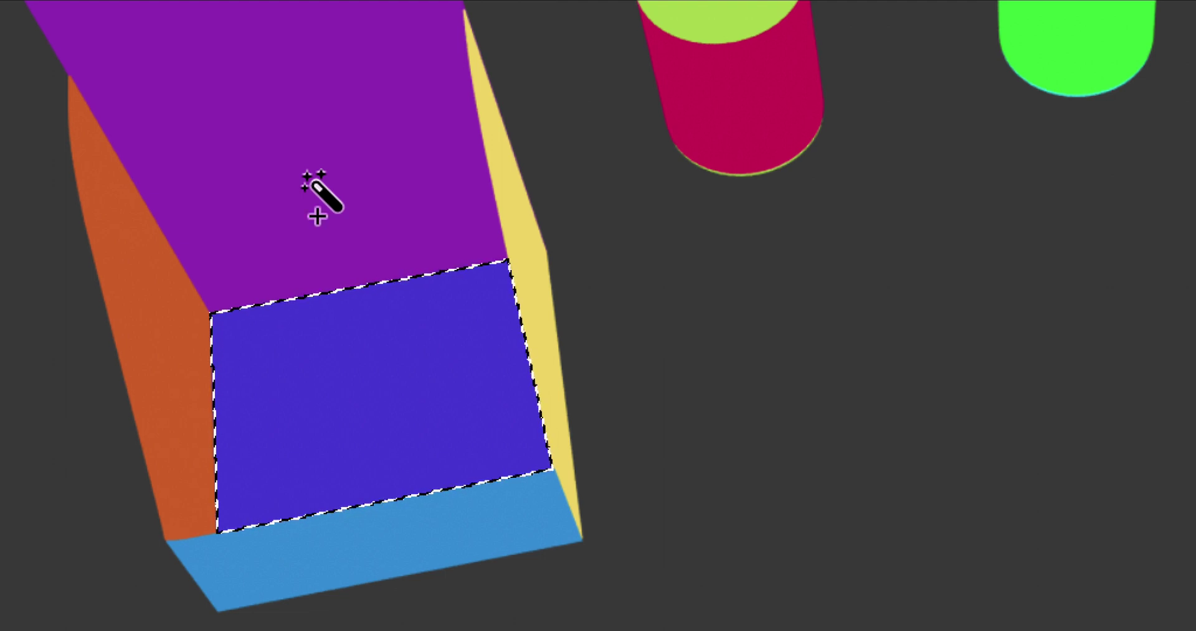
left_click(315, 187, "shift")
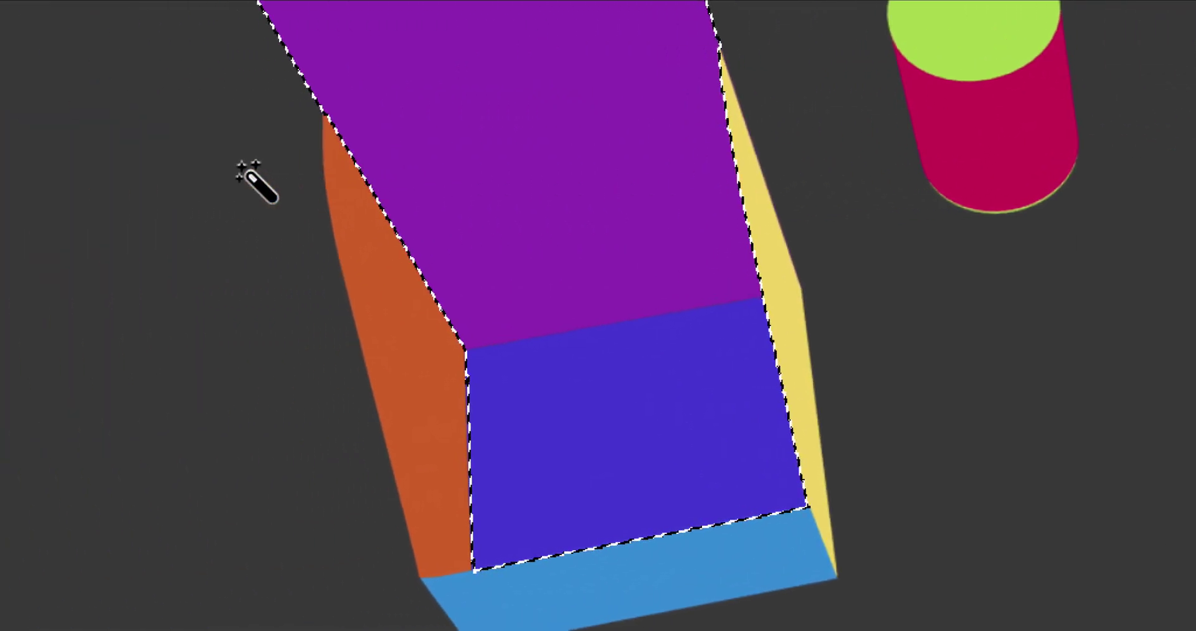
left_click(282, 200, "shift")
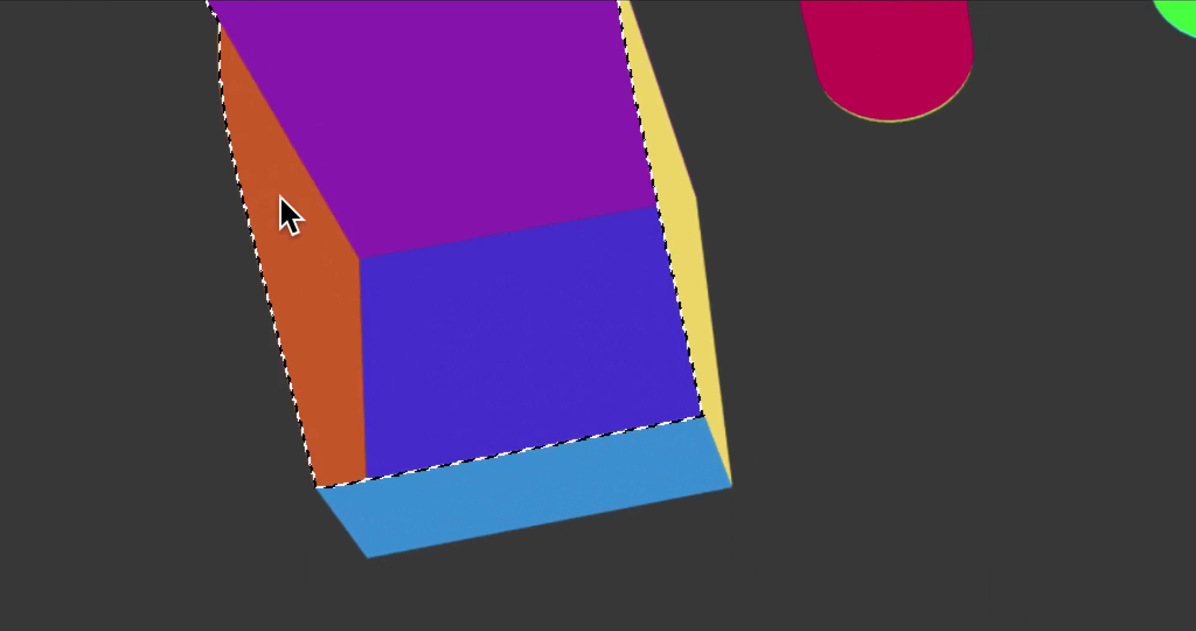
left_click(312, 257, "shift")
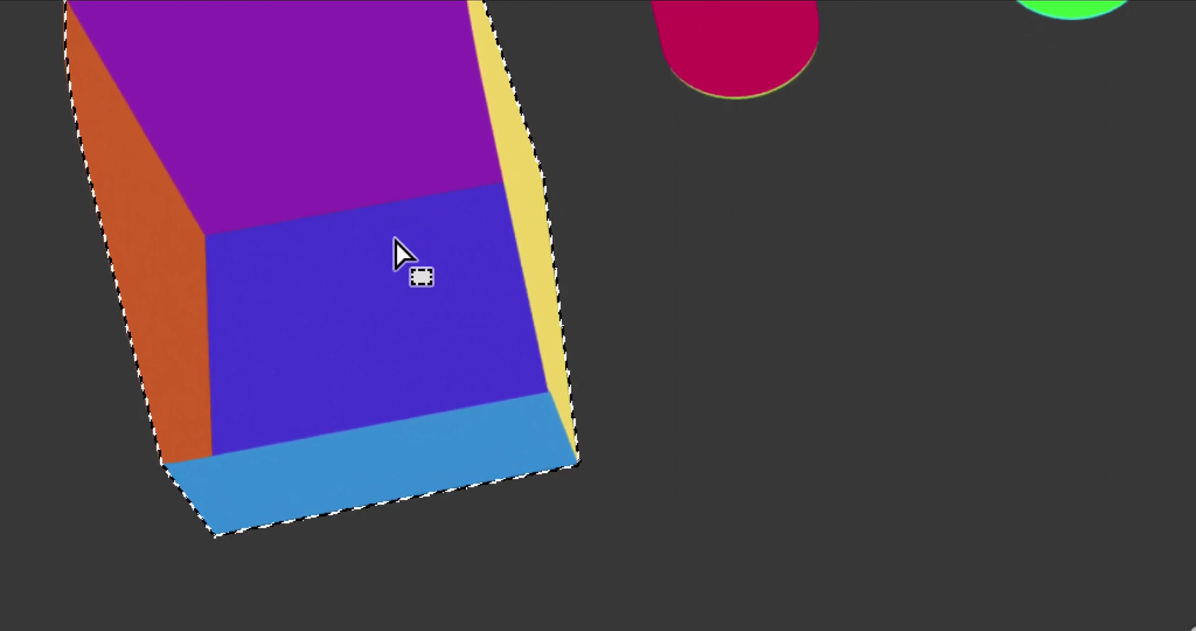
key("w")
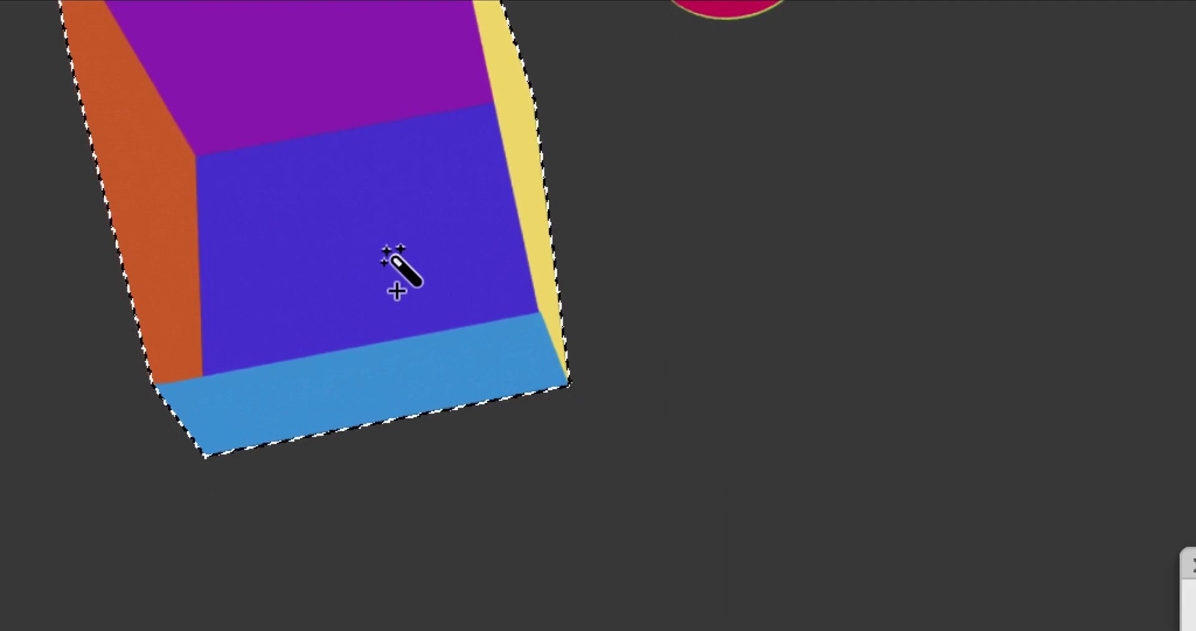